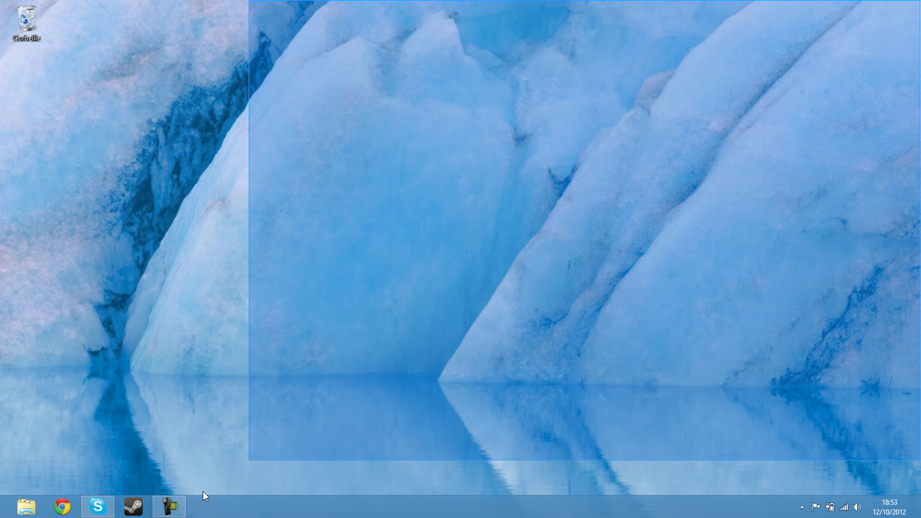
left_click_drag(159, 429, 863, 62)
left_click_drag(62, 451, 36, 473)
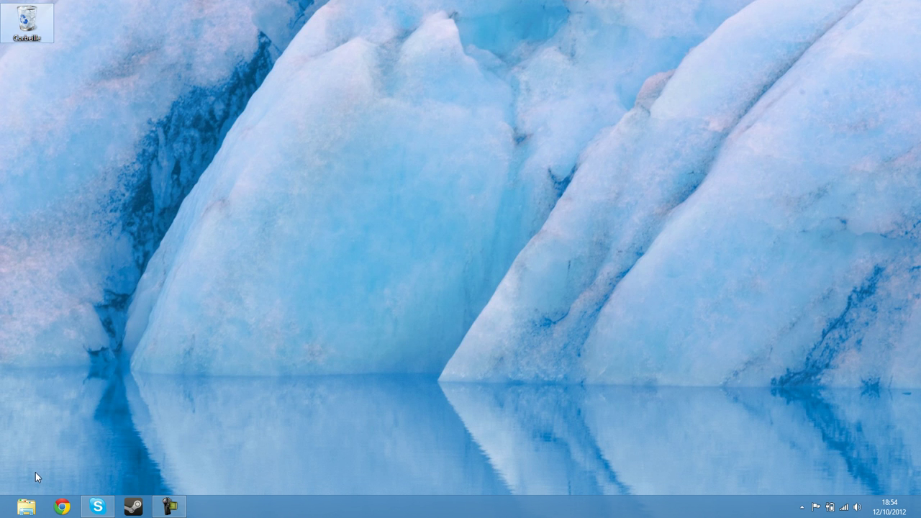
left_click(35, 472)
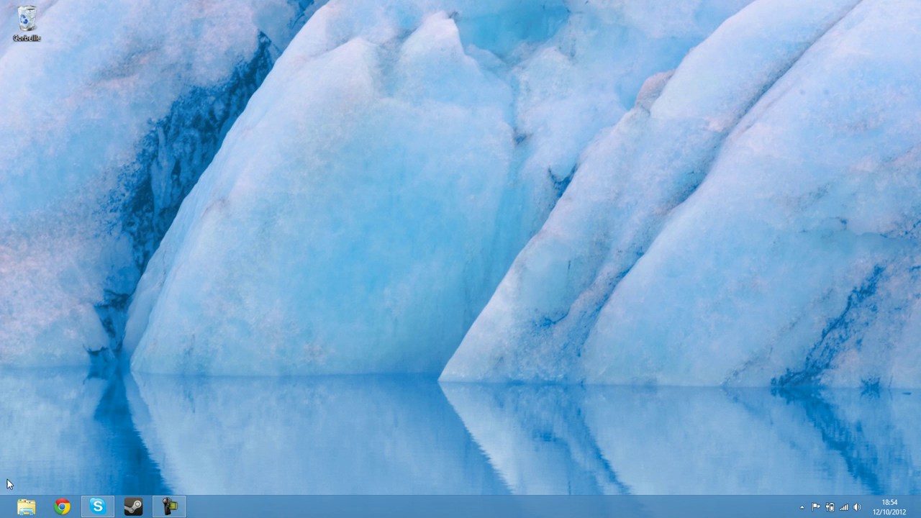
left_click_drag(130, 262, 94, 400)
Step: Open Ordinateur in File Explorer, view the general system information, and close it
left_click(24, 513)
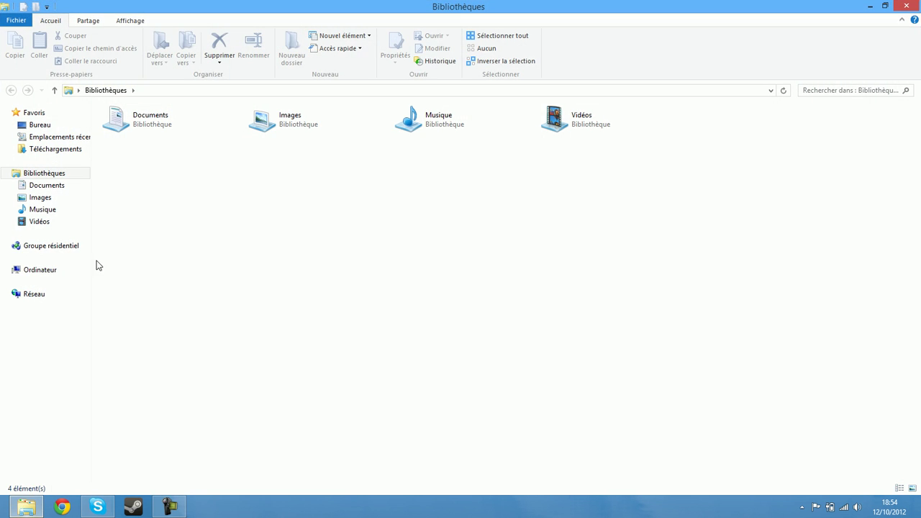
left_click(35, 270)
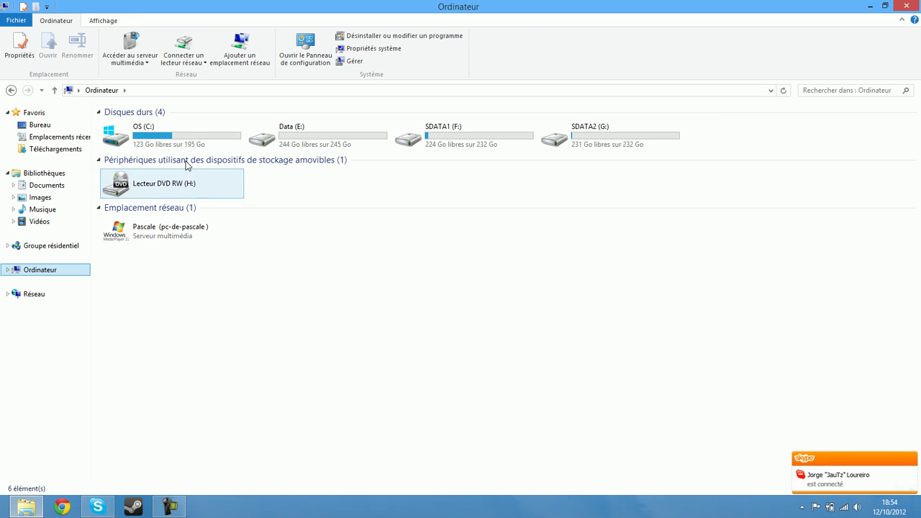
left_click(20, 51)
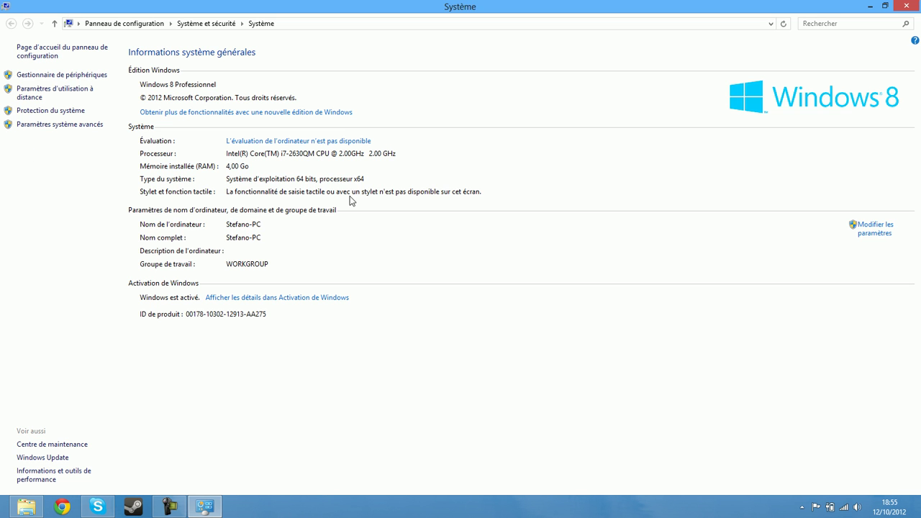
mouse_move(914, 17)
left_click(905, 6)
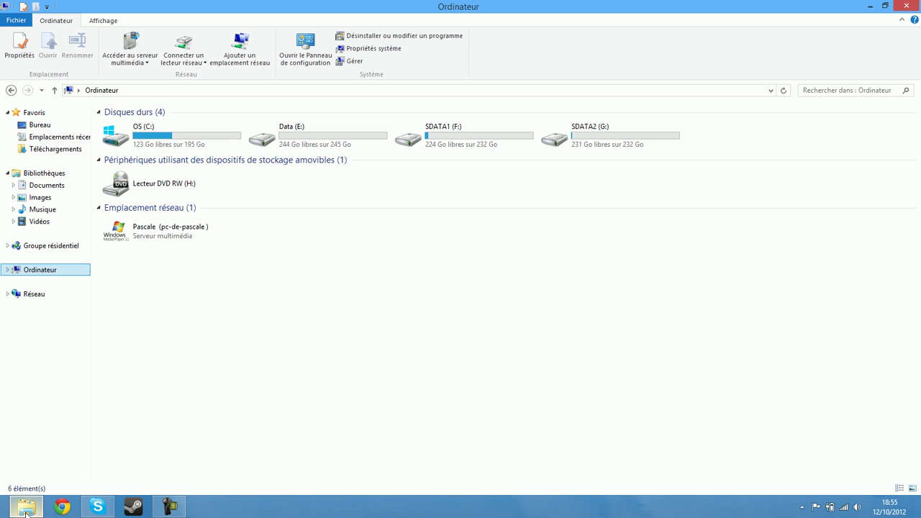
Step: Select the OS (C:) drive and examine the display and drive management commands available for it
mouse_move(26, 509)
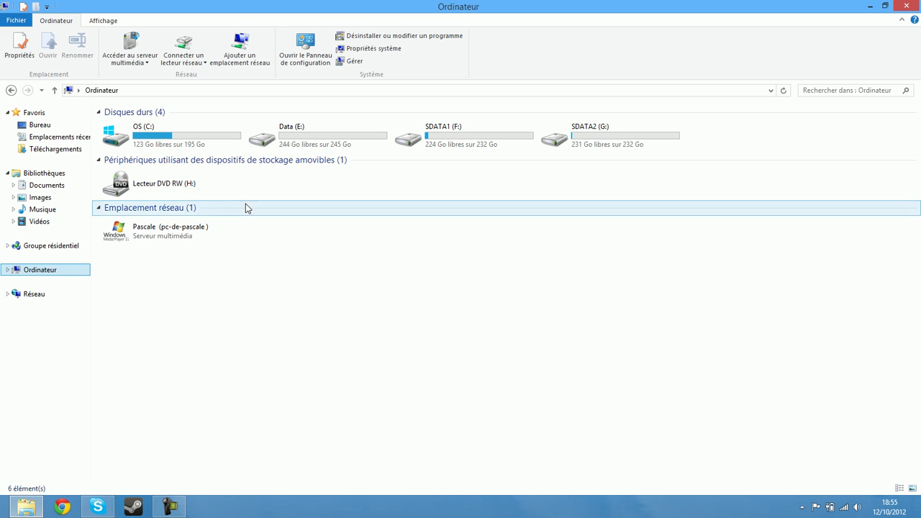
left_click(173, 231)
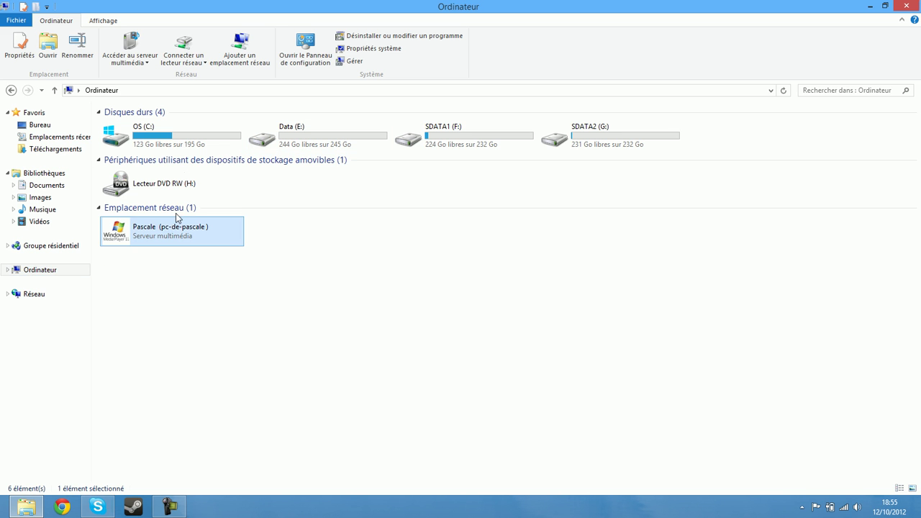
left_click(153, 135)
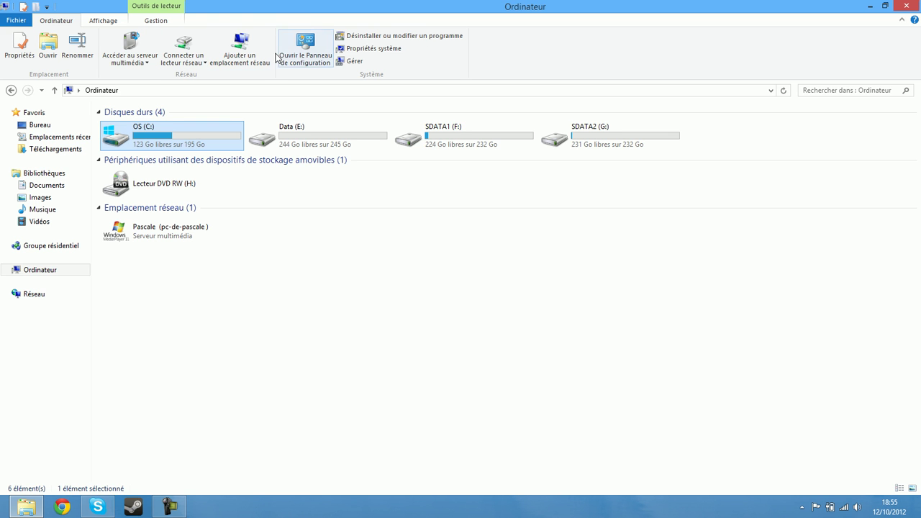
left_click(102, 20)
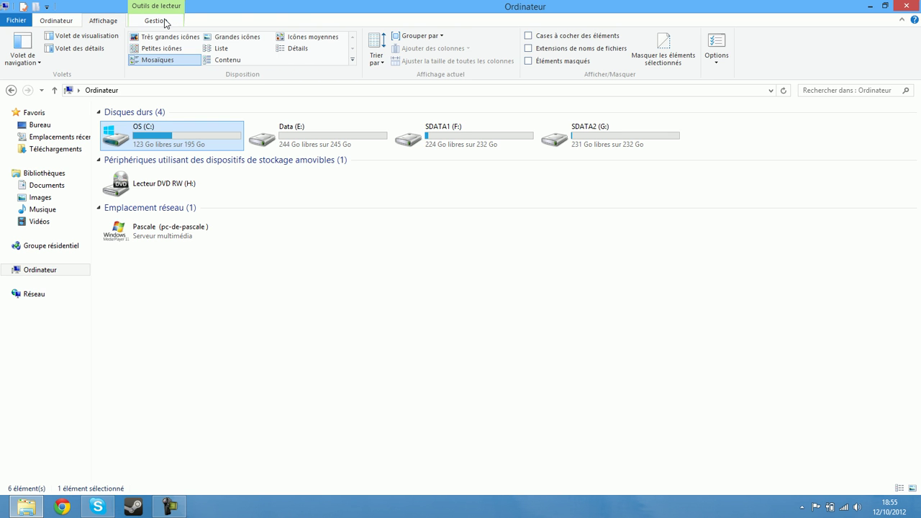
left_click(156, 21)
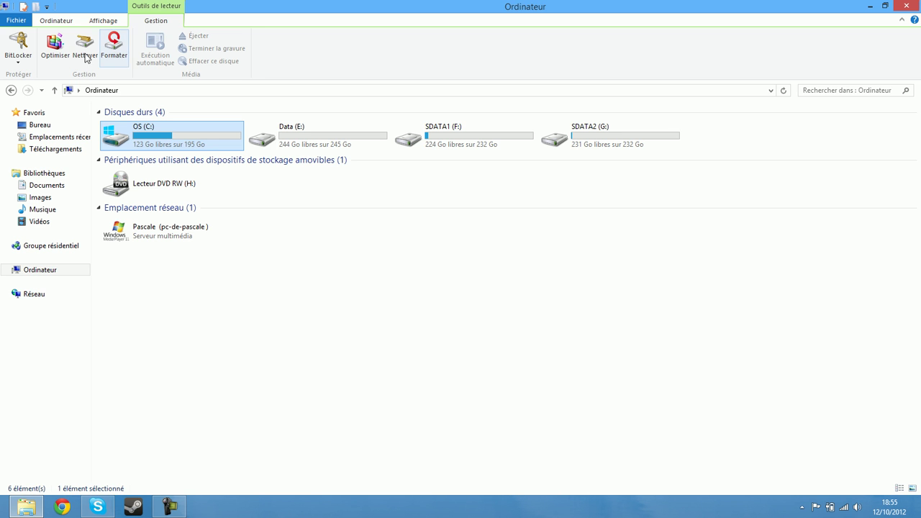
left_click(108, 22)
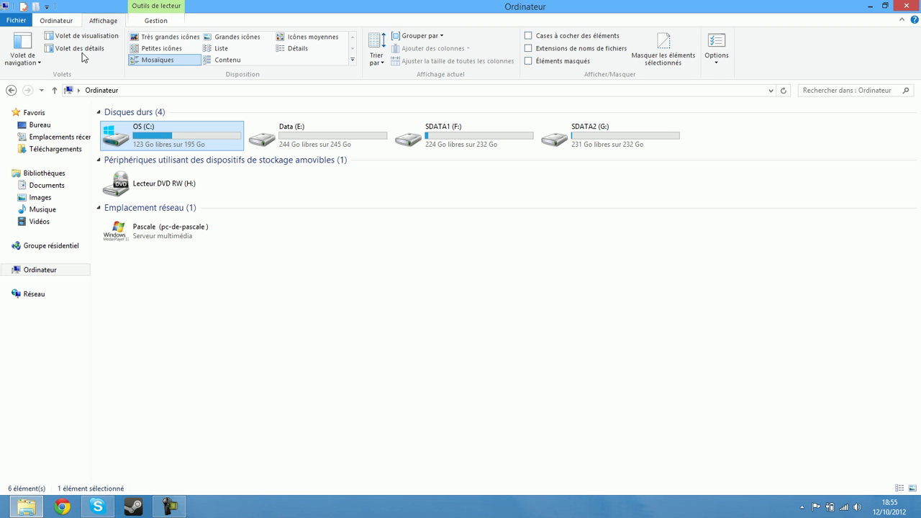
Step: Try the details pane and the Petites icônes layout in Ordinateur, and return to the Mosaïques layout
left_click(75, 48)
left_click(75, 48)
left_click(162, 49)
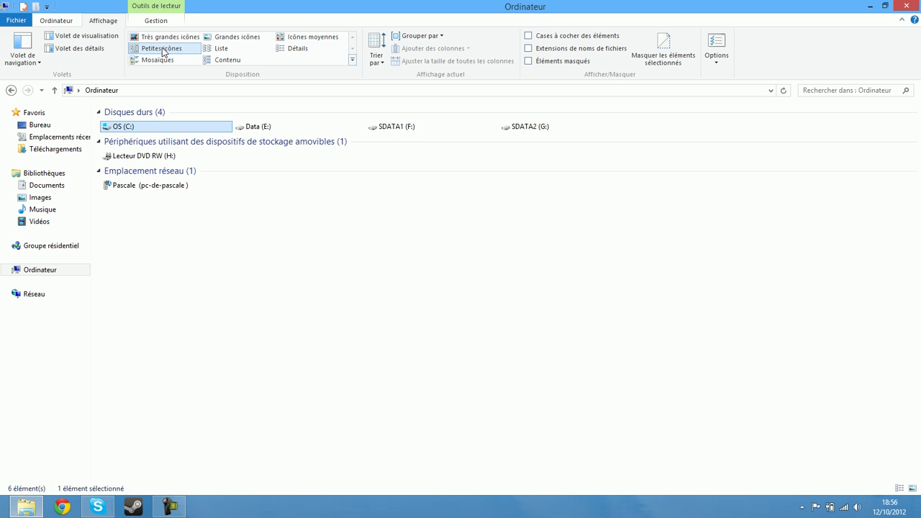
left_click(158, 60)
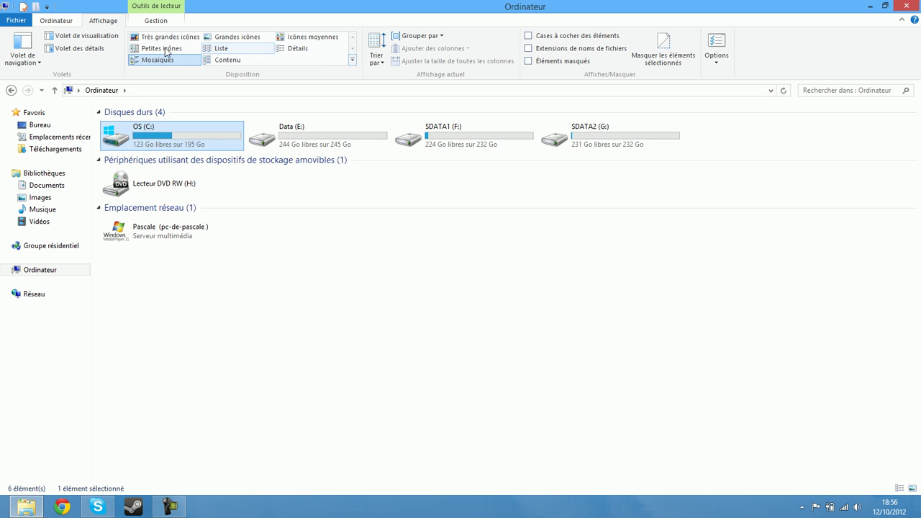
Step: View the properties and the available commands of the SDATA1 (F:) drive without changing anything
left_click(63, 23)
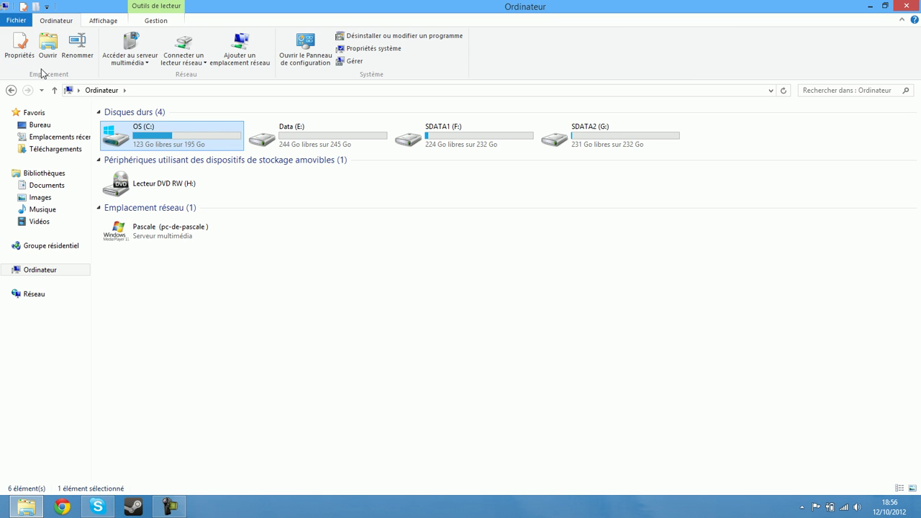
left_click(273, 285)
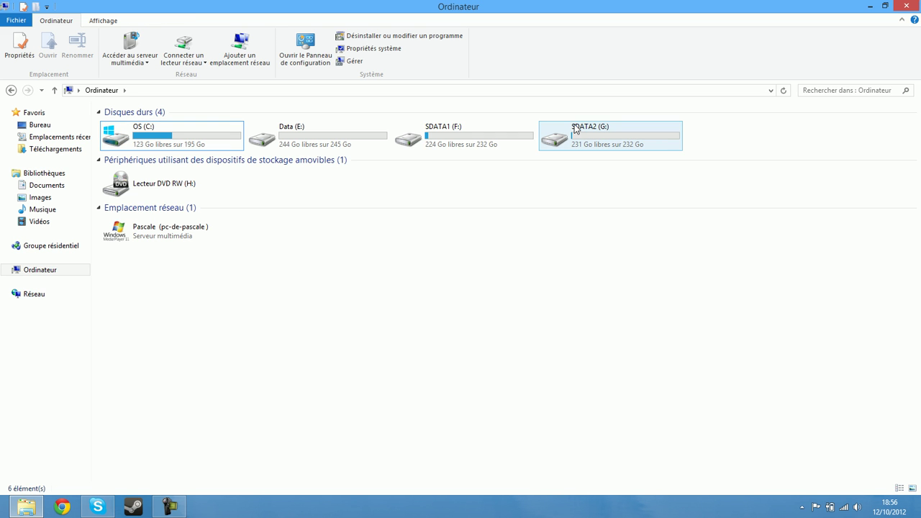
left_click(461, 143)
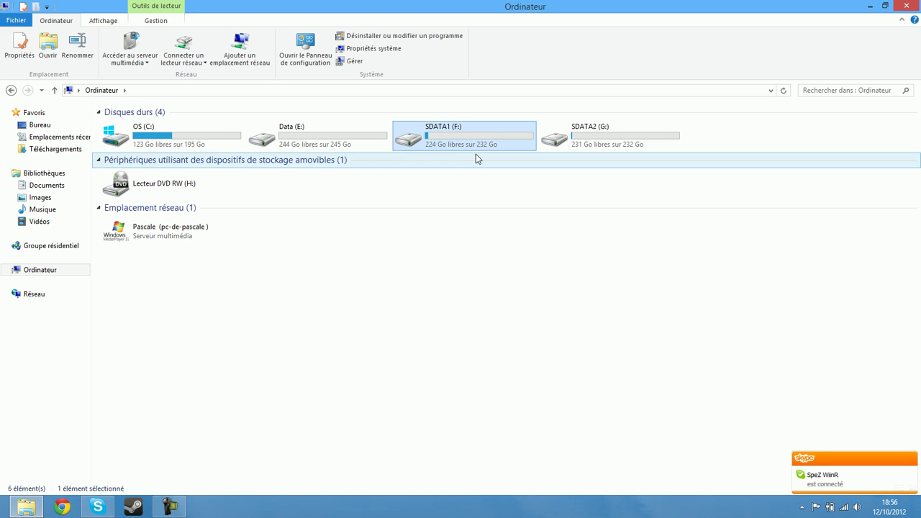
left_click(20, 46)
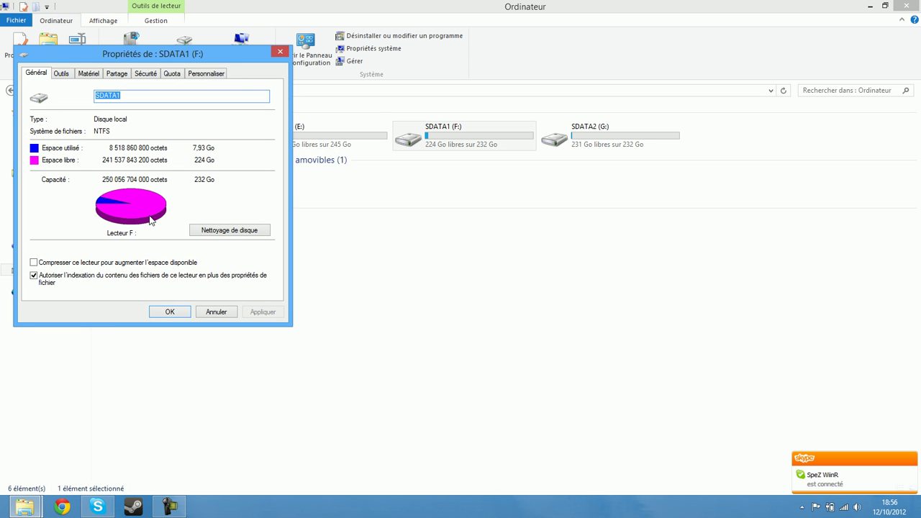
left_click(279, 55)
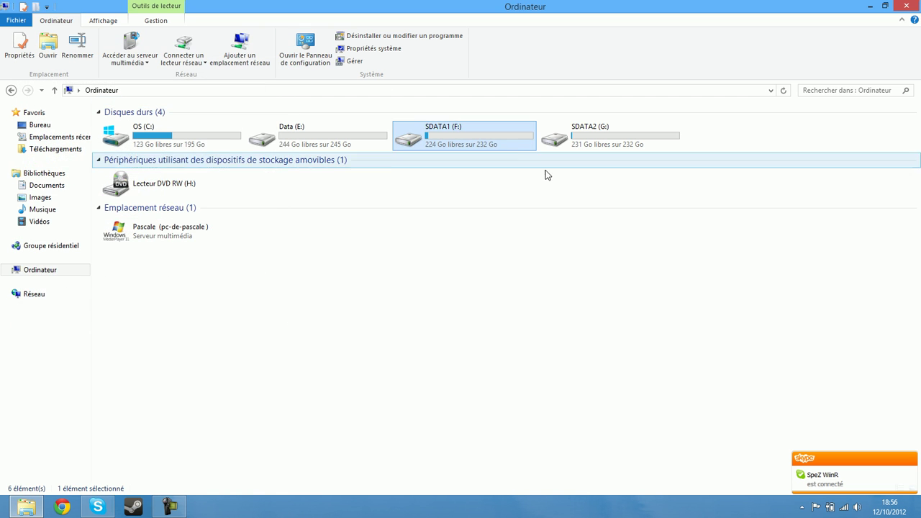
right_click(504, 143)
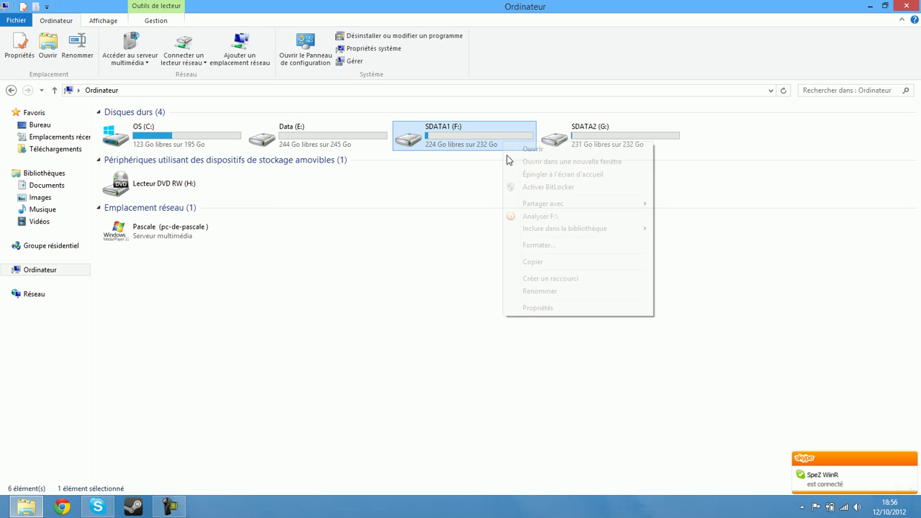
left_click(446, 257)
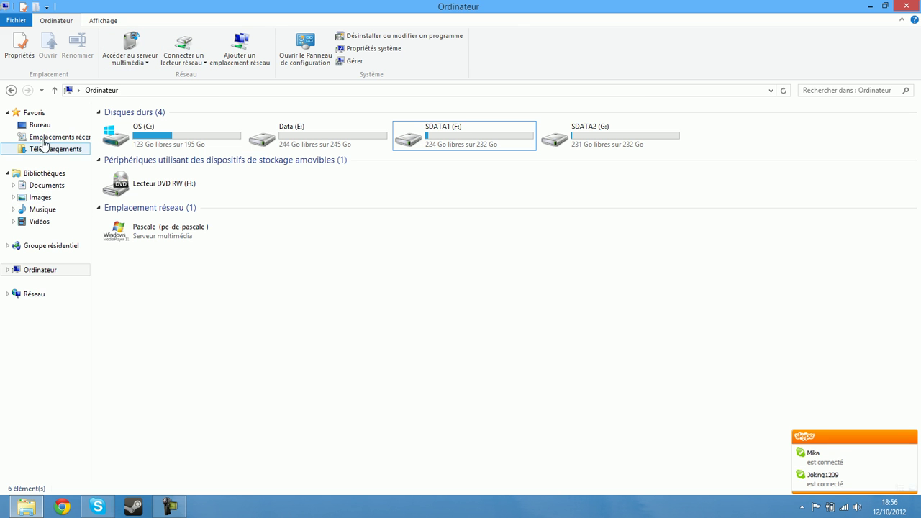
Step: Browse the favourite locations Bureau, Emplacements récents and Téléchargements, and the Documents, Images and Musique libraries
left_click(43, 126)
left_click(50, 137)
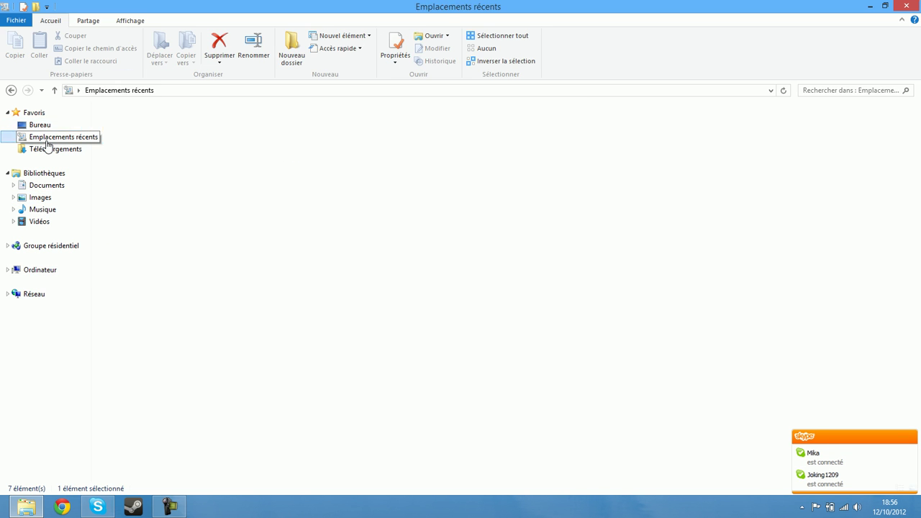
left_click(49, 150)
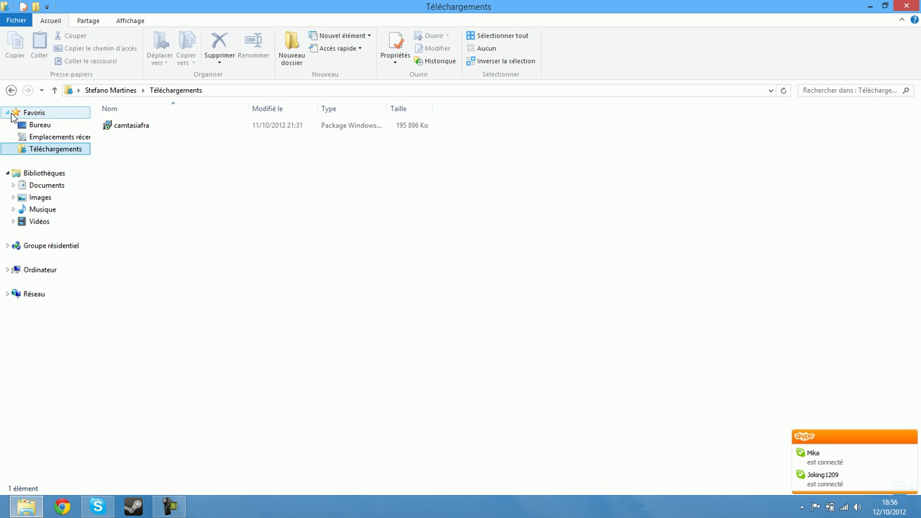
left_click(48, 186)
left_click(49, 198)
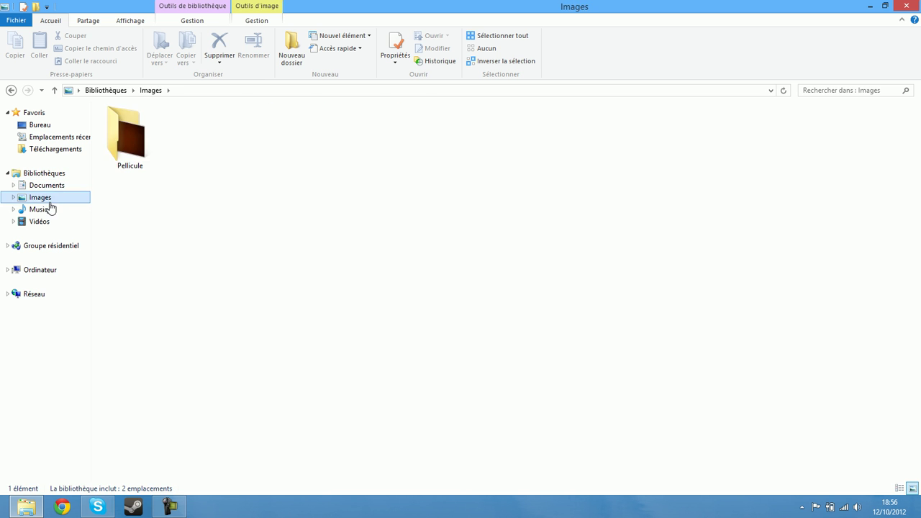
left_click(50, 210)
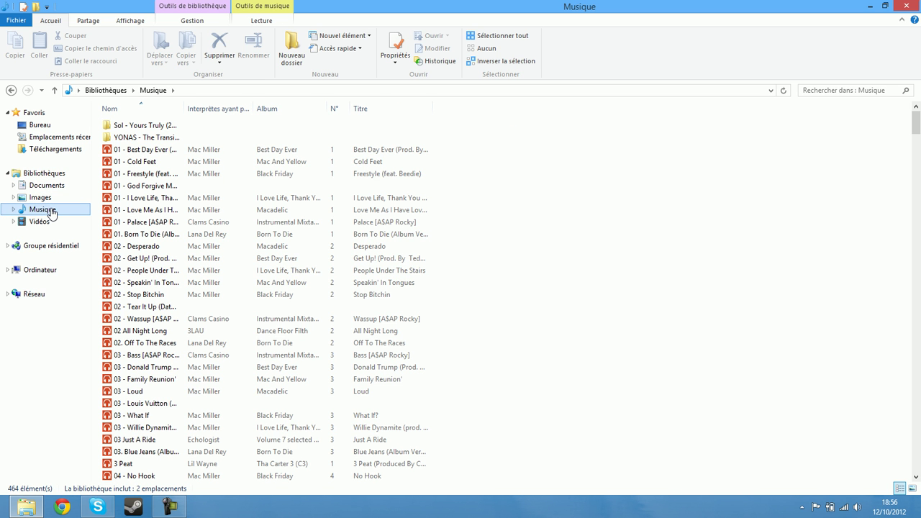
Step: View the contents of the "YONAS - The Transition" folder and return to the Musique library
mouse_move(158, 509)
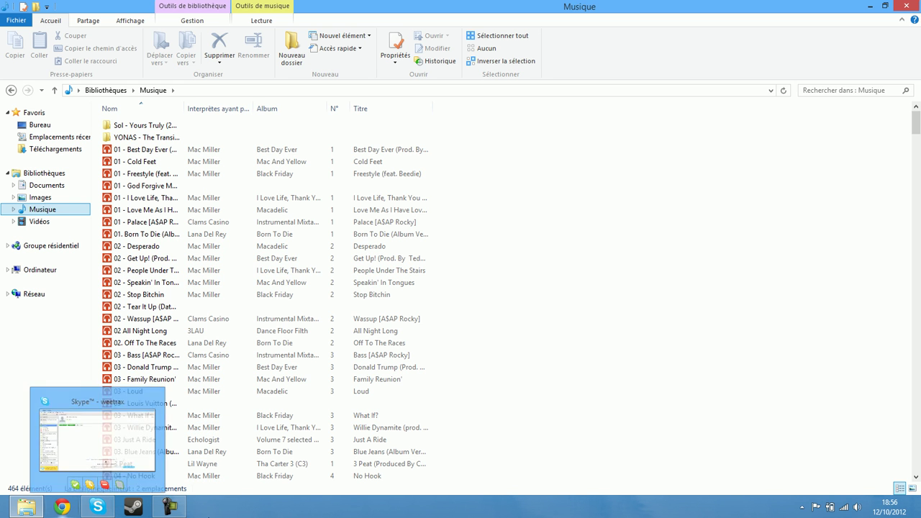
left_click(803, 508)
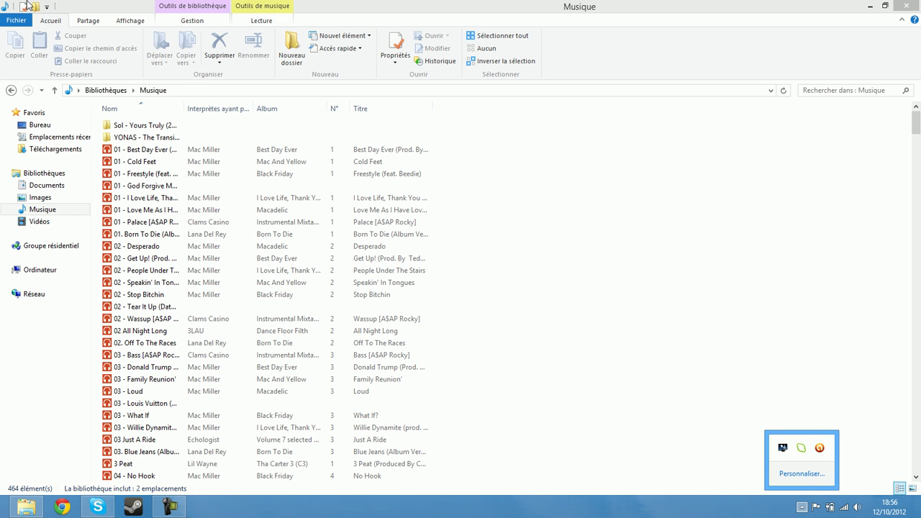
left_click(159, 125)
left_click(157, 138)
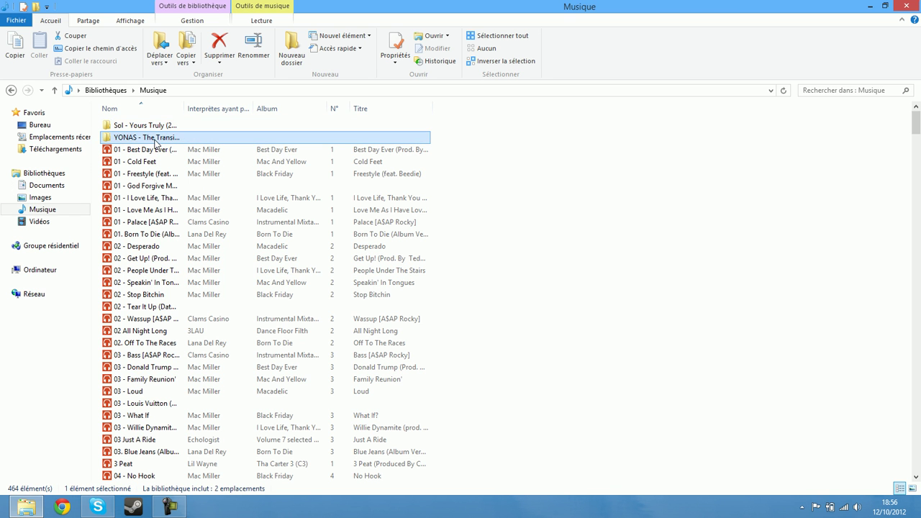
double_click(156, 139)
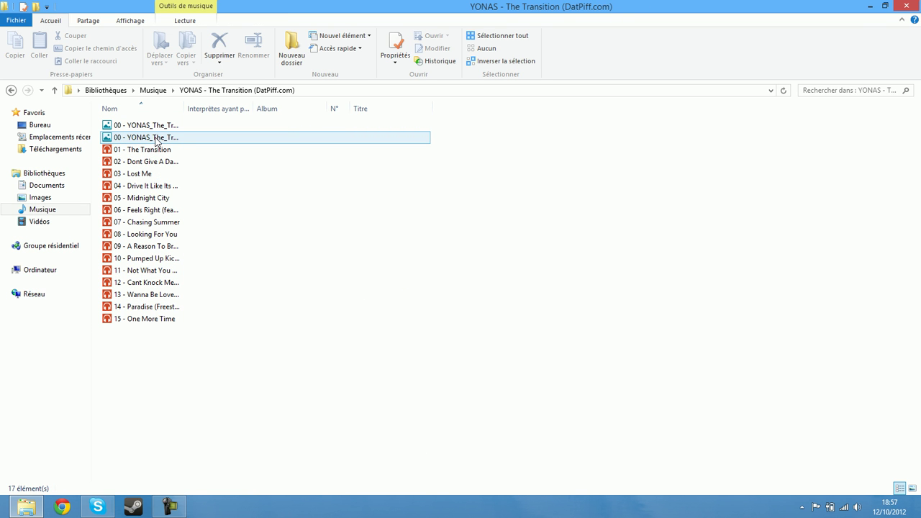
key("BackSpace")
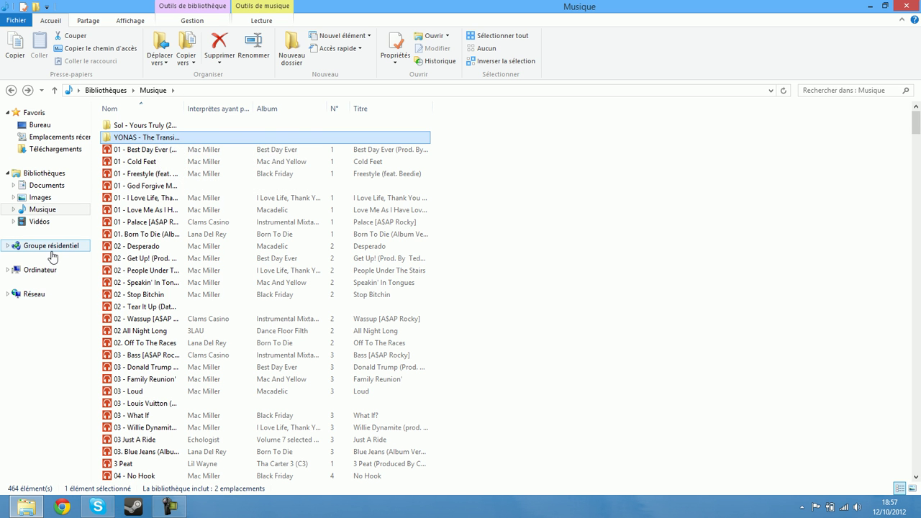
Step: View the Vidéos library and the Réseau location, and close File Explorer
left_click(39, 221)
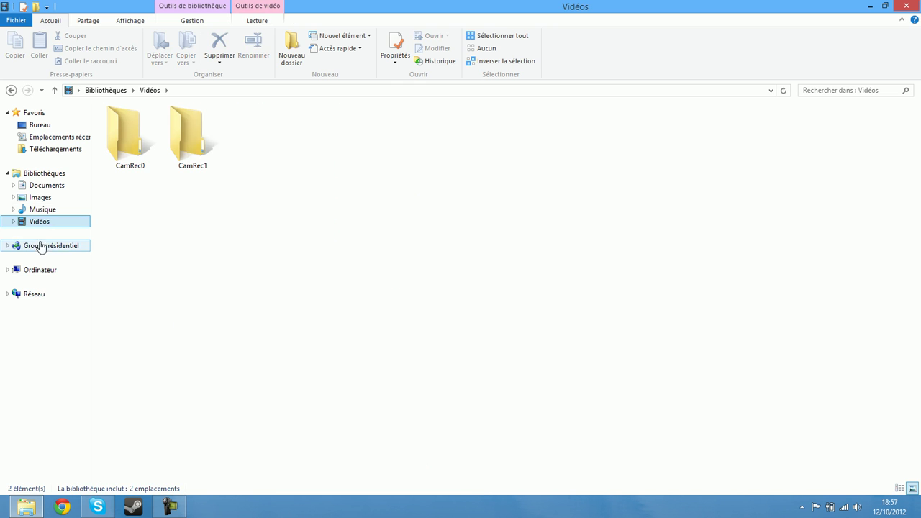
left_click(34, 296)
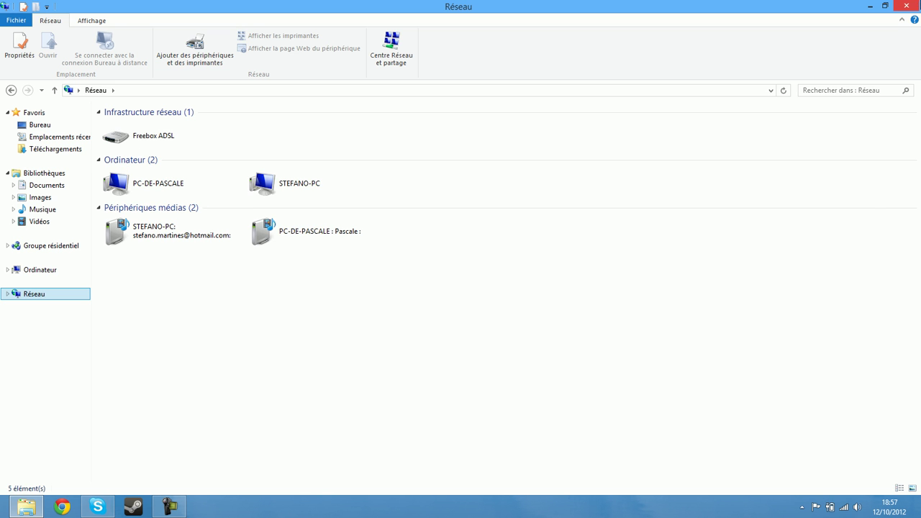
left_click(902, 8)
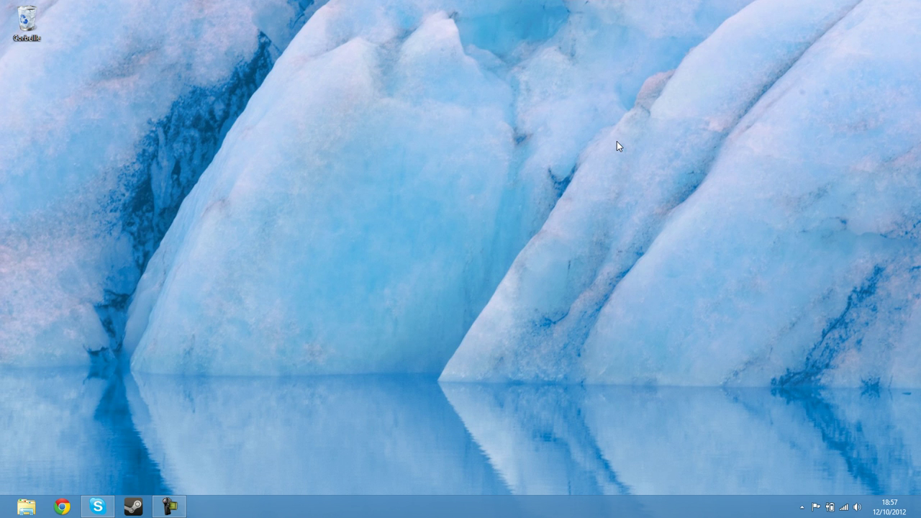
Step: Open the Start screen from the desktop and return to the desktop
mouse_move(919, 2)
mouse_move(1, 516)
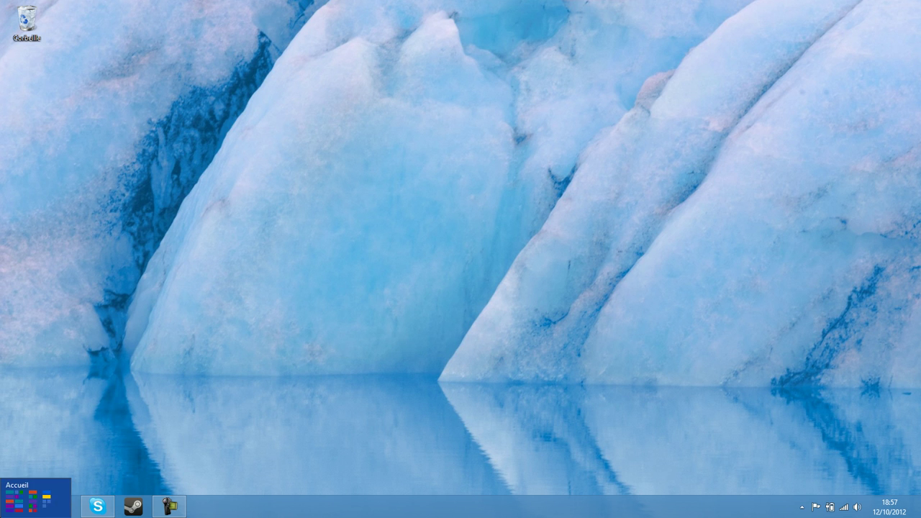
left_click(2, 515)
left_click(2, 515)
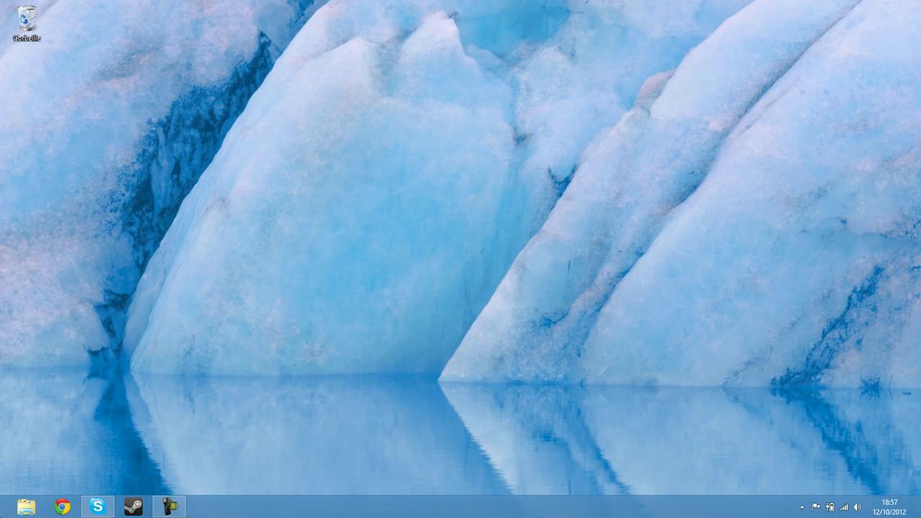
Step: Visit the Start screen, return to the desktop and open the application search from there
left_click(2, 515)
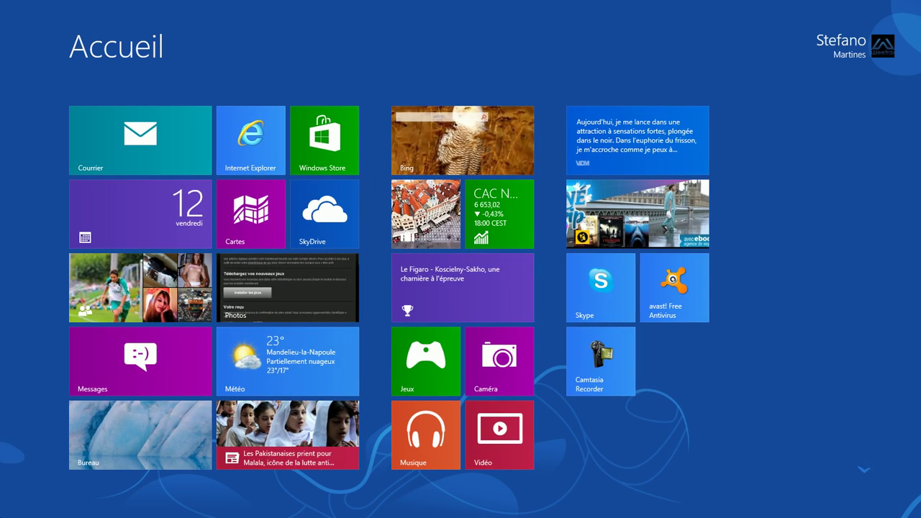
key("super")
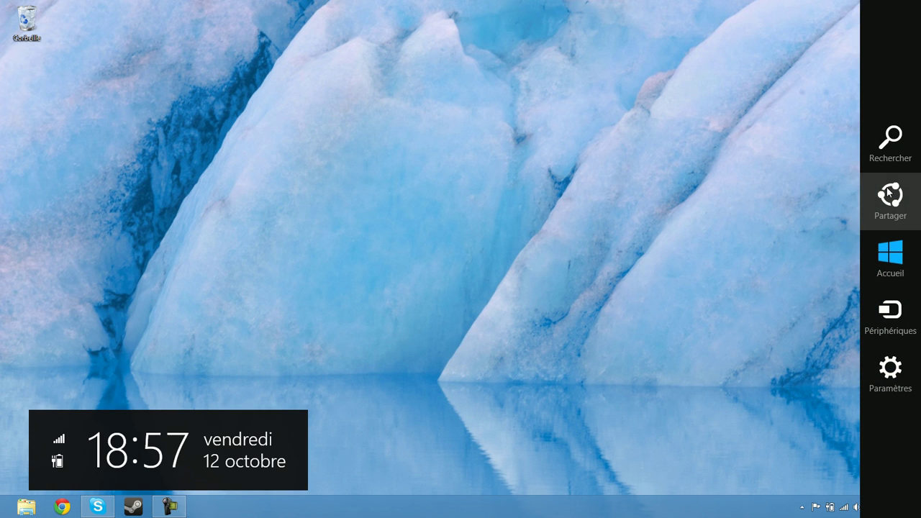
left_click(887, 146)
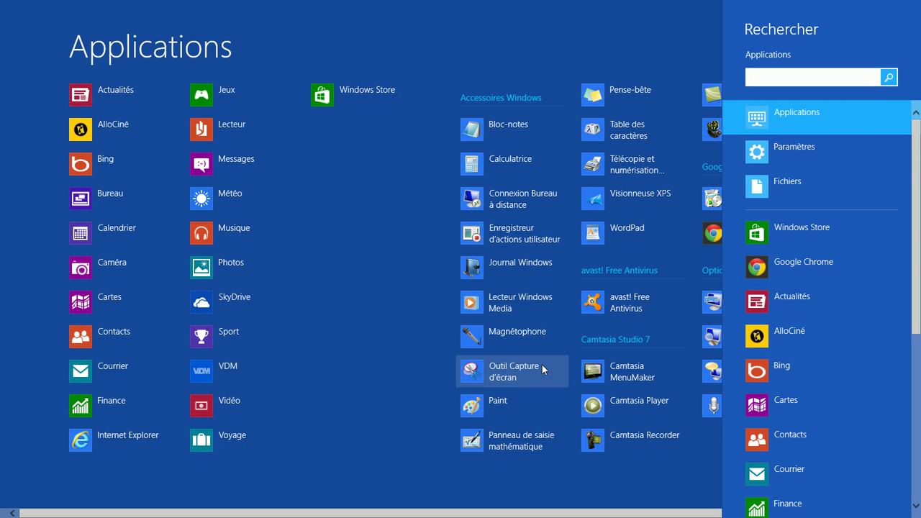
Step: Browse the full Applications list from end to end, and show the options for the VDM app before deselecting it
left_click(393, 415)
scroll(347, 349, "down", 3)
scroll(347, 349, "up", 3)
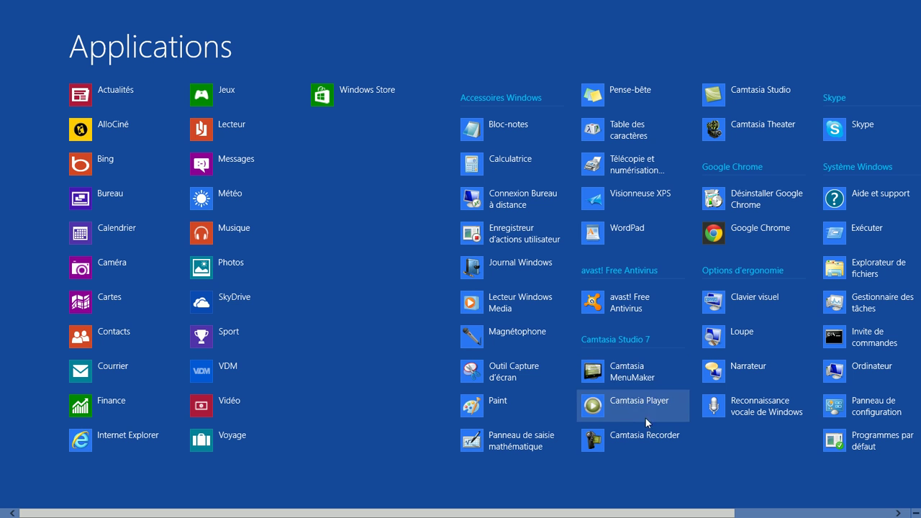
scroll(753, 243, "down", 3)
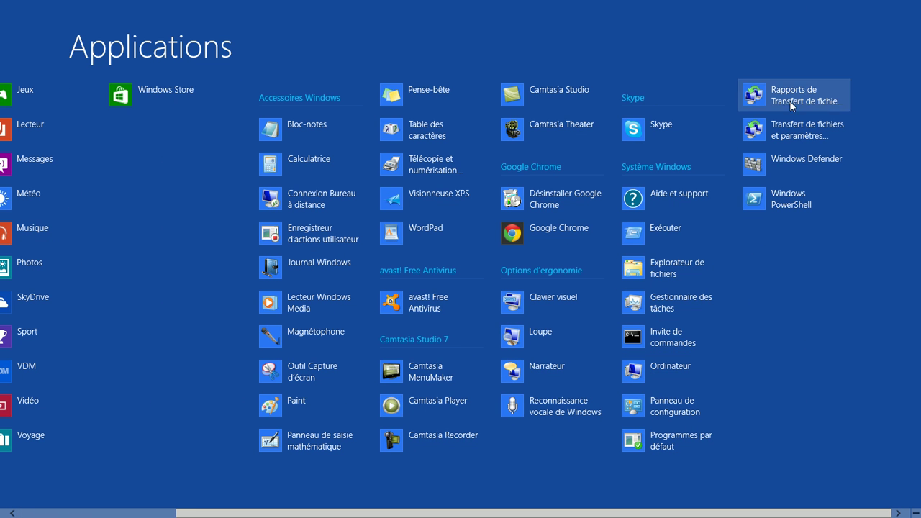
scroll(353, 421, "up", 3)
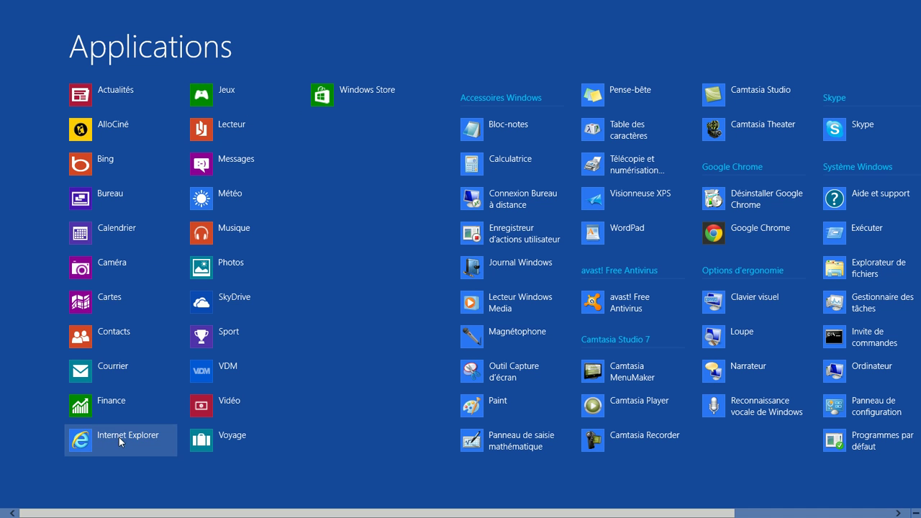
right_click(222, 375)
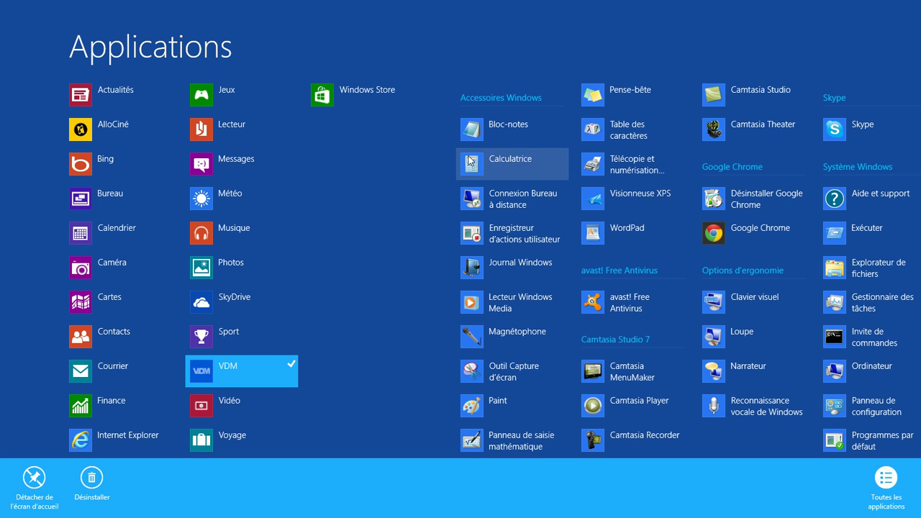
right_click(229, 369)
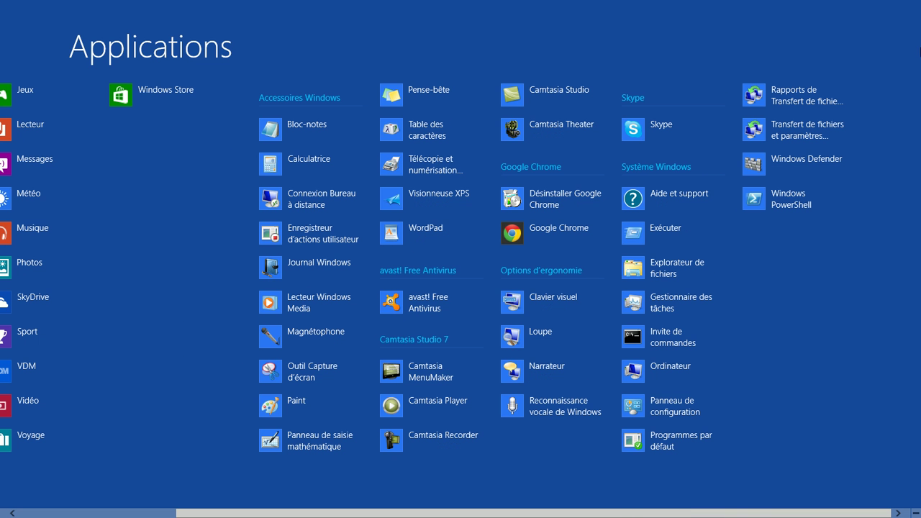
Step: Search for "vdm" and view its results under Applications, Paramètres and Fichiers
mouse_move(920, 1)
left_click(899, 141)
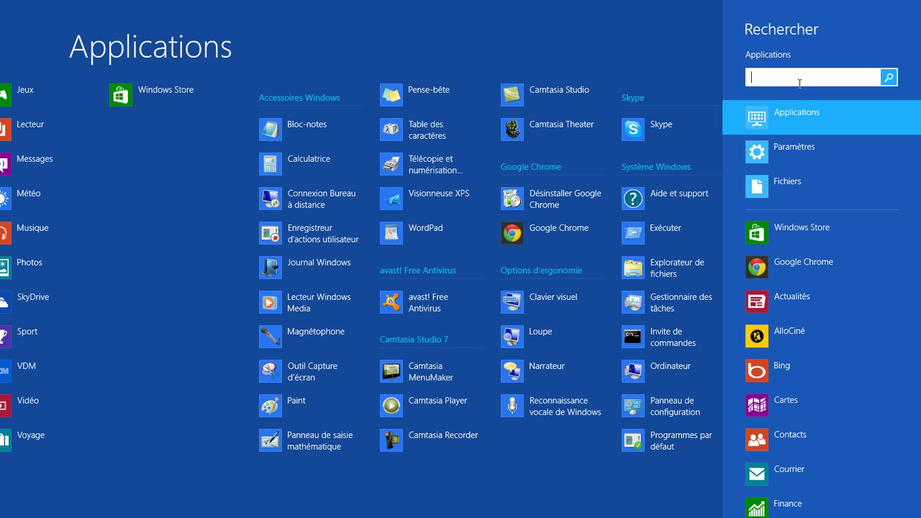
type("vdm")
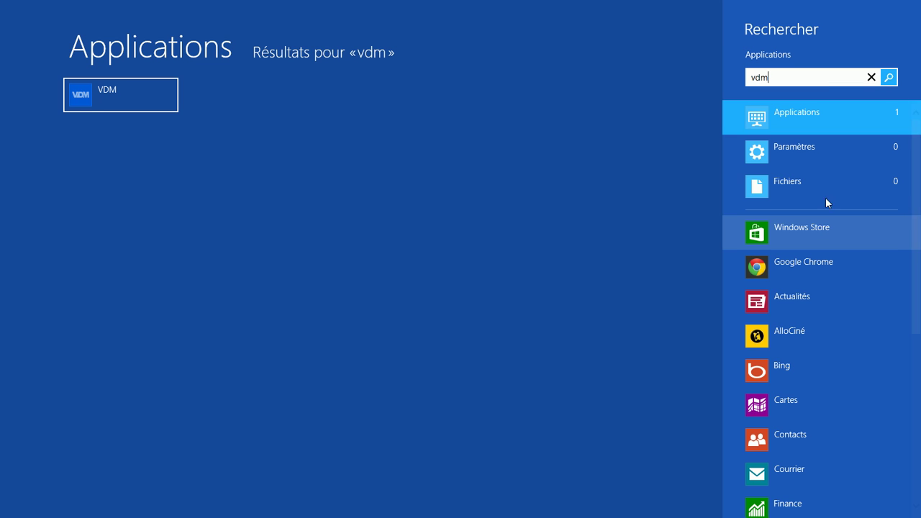
left_click(823, 152)
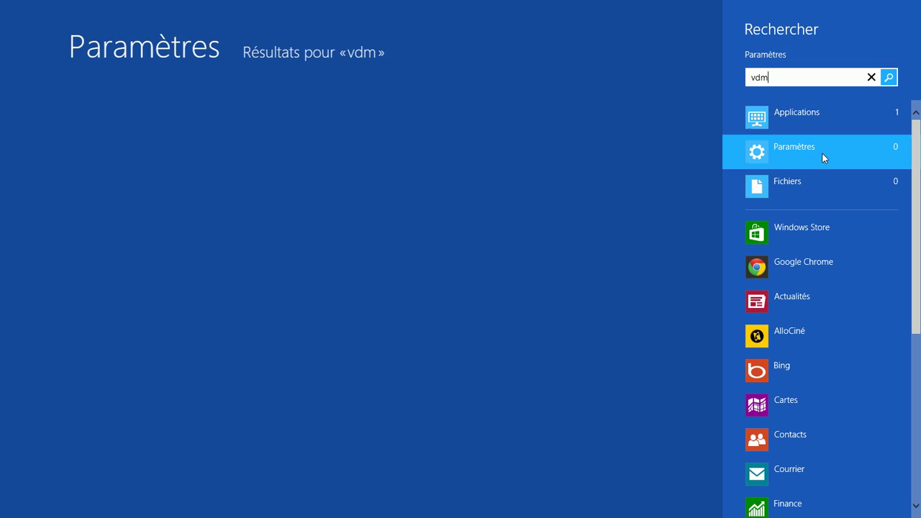
left_click(812, 190)
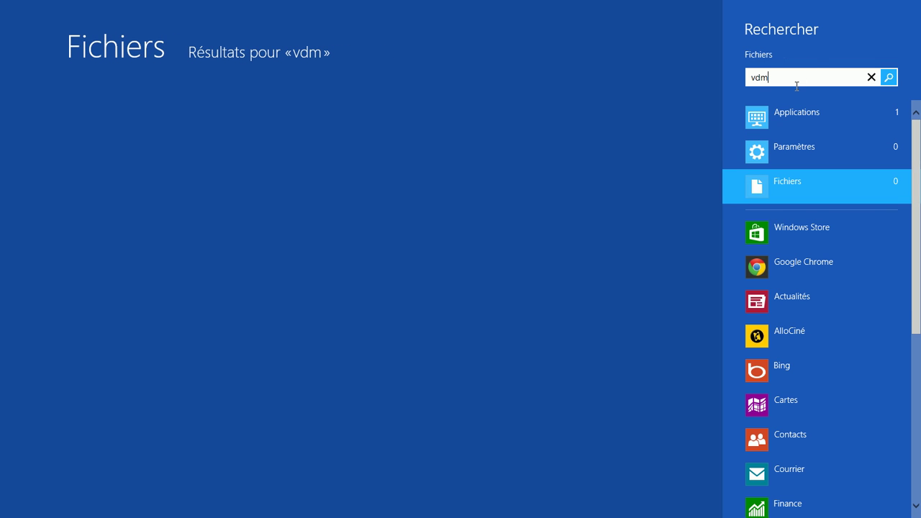
Step: Replace the search term with "son" and view its results under Fichiers and Paramètres
left_click(797, 83)
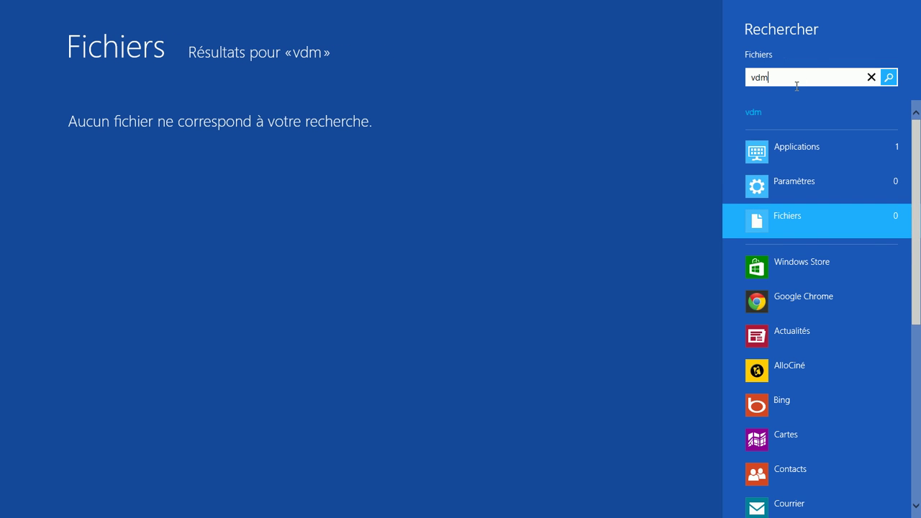
key("ctrl+a")
type("son")
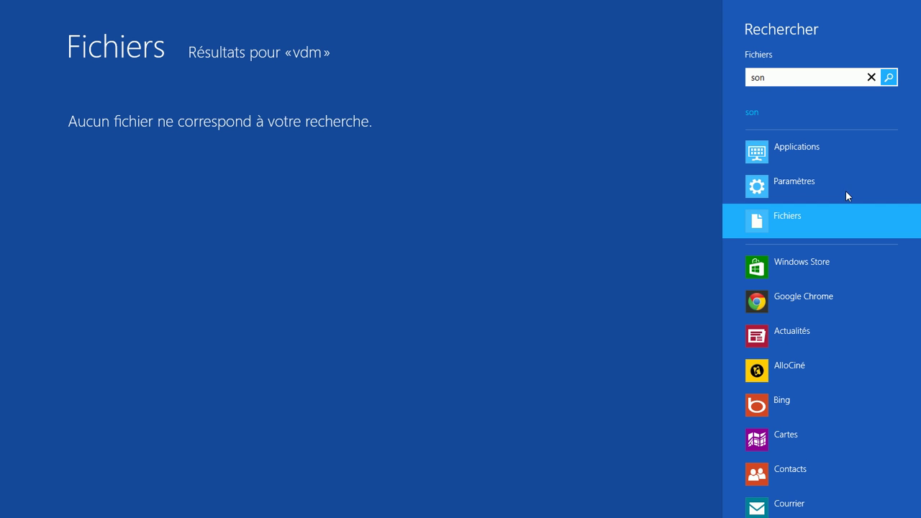
left_click(783, 216)
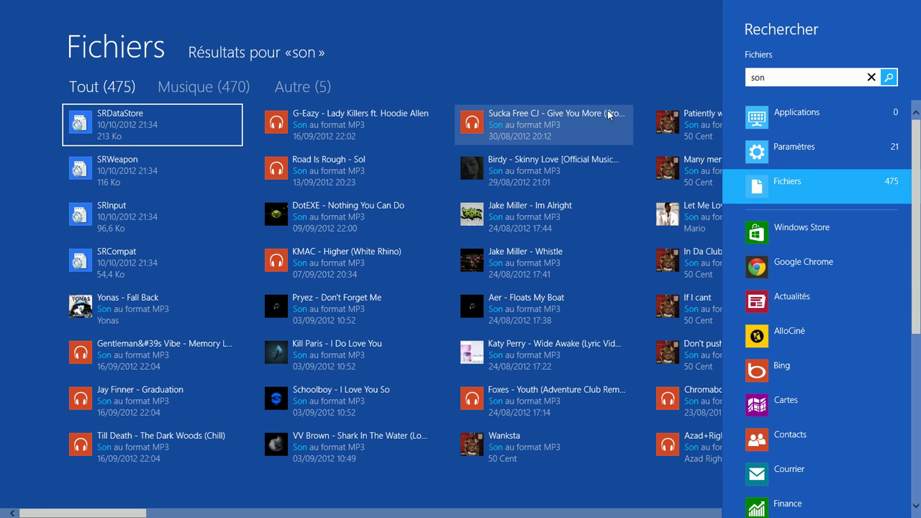
left_click(796, 146)
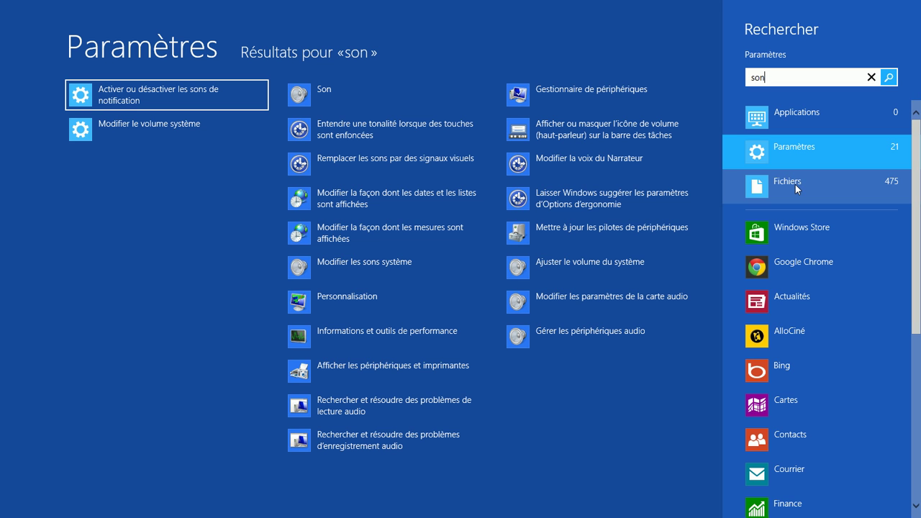
Step: Search for "jeux" instead and view its results under Applications, Paramètres and Fichiers
left_click(802, 77)
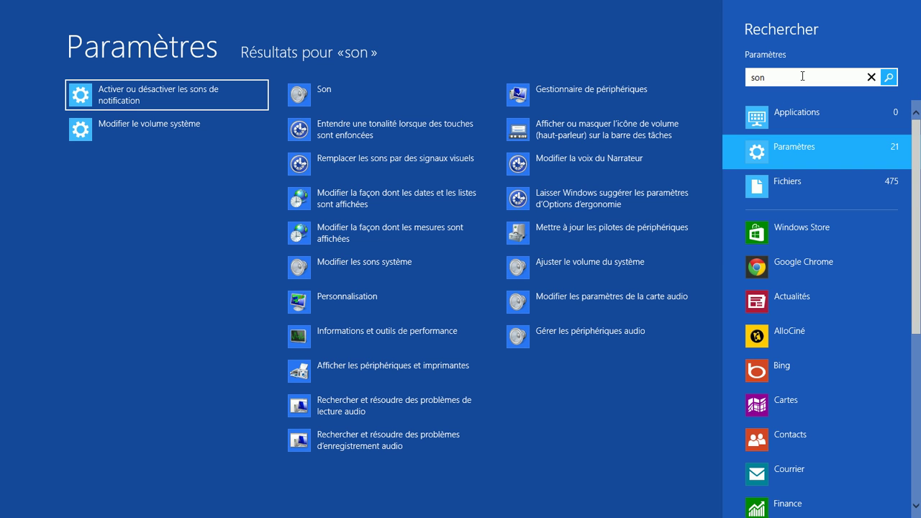
key("BackSpace")
key("BackSpace")
key("BackSpace")
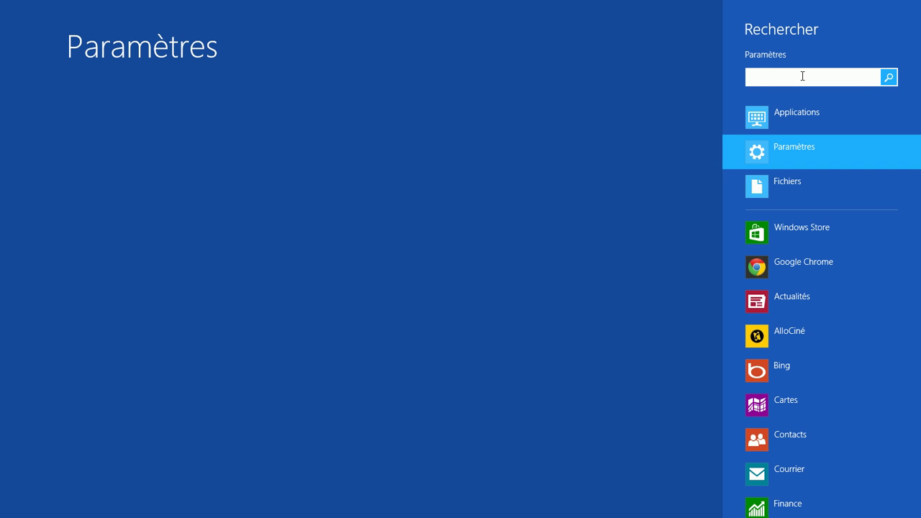
type("jeux")
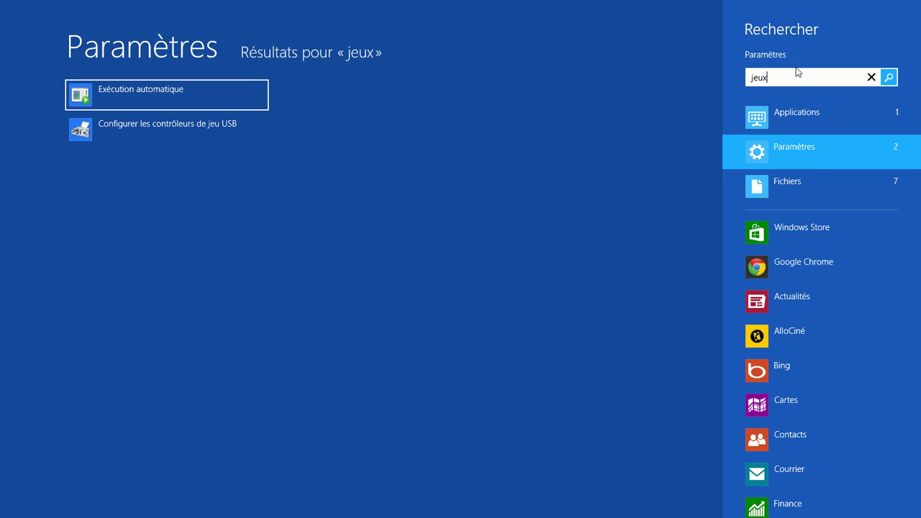
left_click(776, 122)
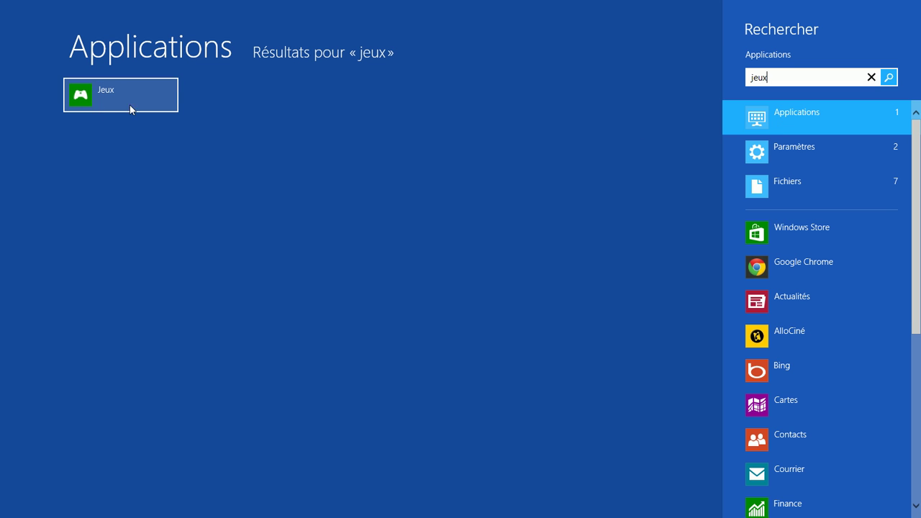
left_click(805, 147)
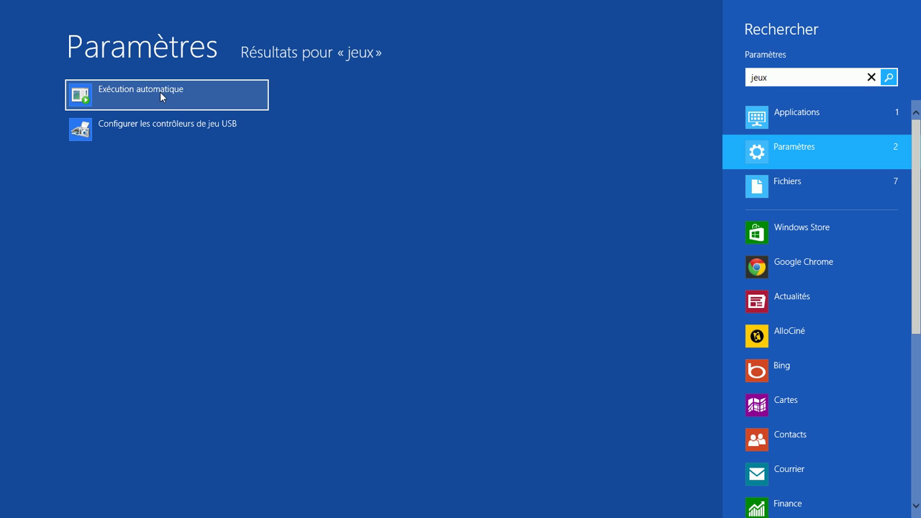
left_click(773, 184)
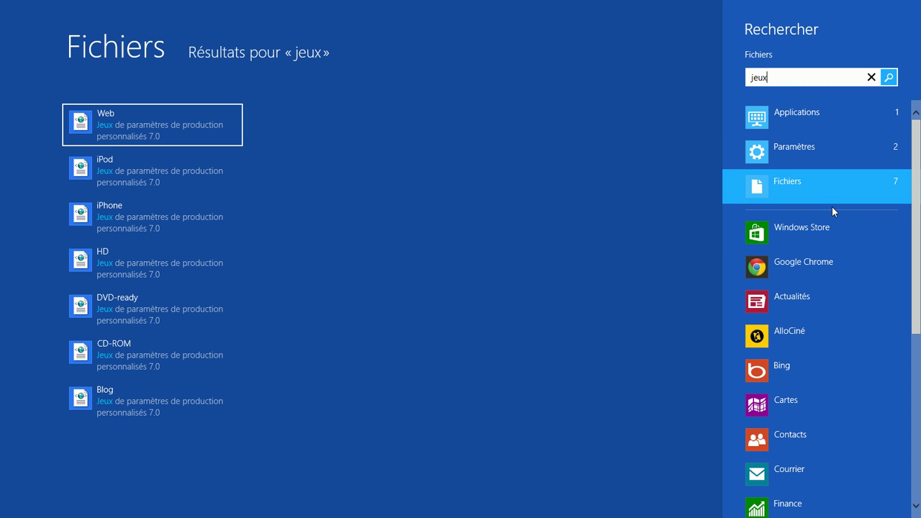
Step: Run the "jeux" search in Windows Store, Google Chrome and AlloCiné, and return to the desktop
left_click(824, 231)
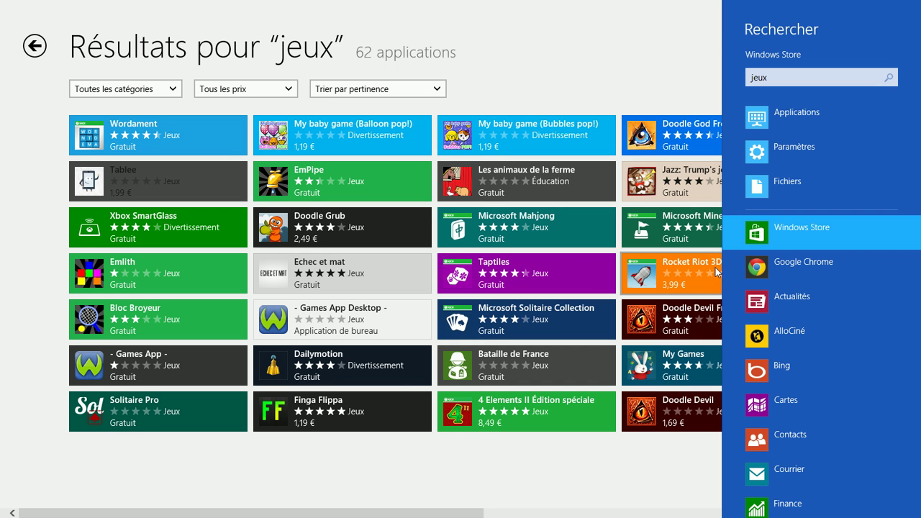
left_click(785, 266)
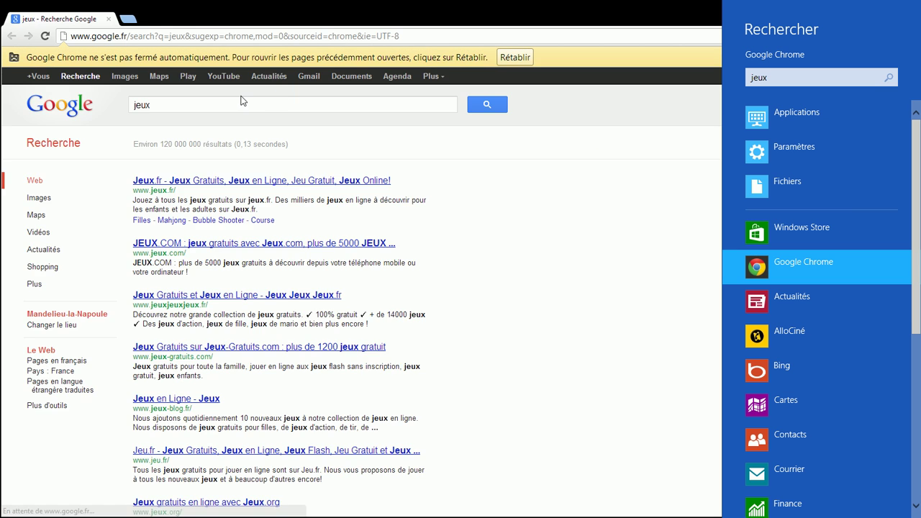
left_click(798, 342)
key("super")
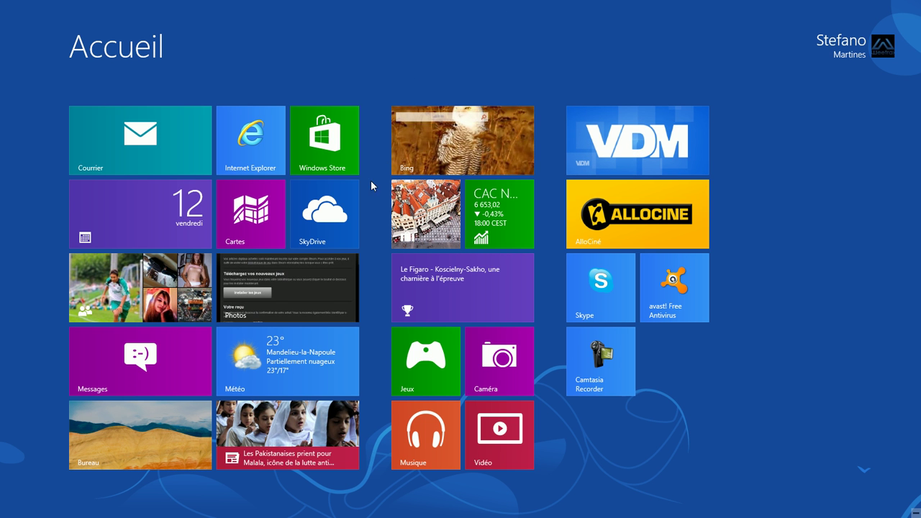
left_click(2, 4)
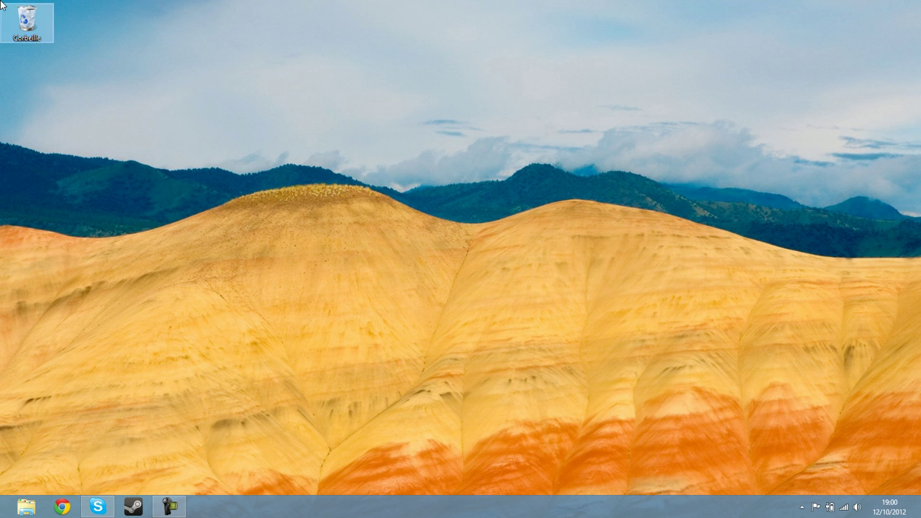
Step: Reopen the search from the desktop, look through its list of searchable apps and close the search pane
mouse_move(919, 4)
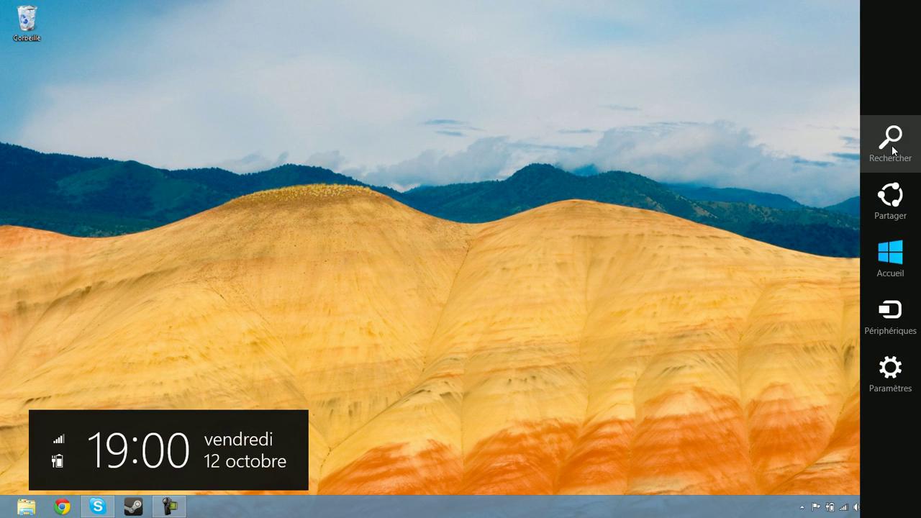
left_click(888, 136)
scroll(834, 441, "down", 5)
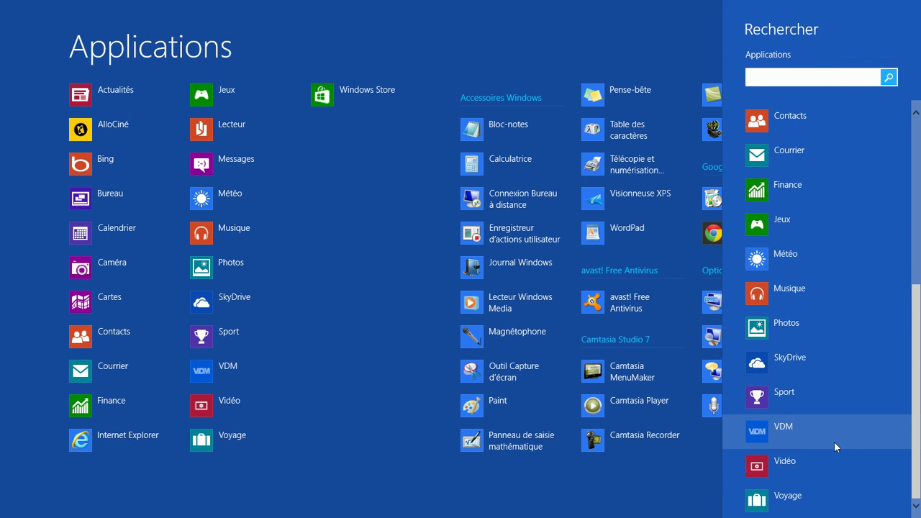
scroll(834, 441, "up", 5)
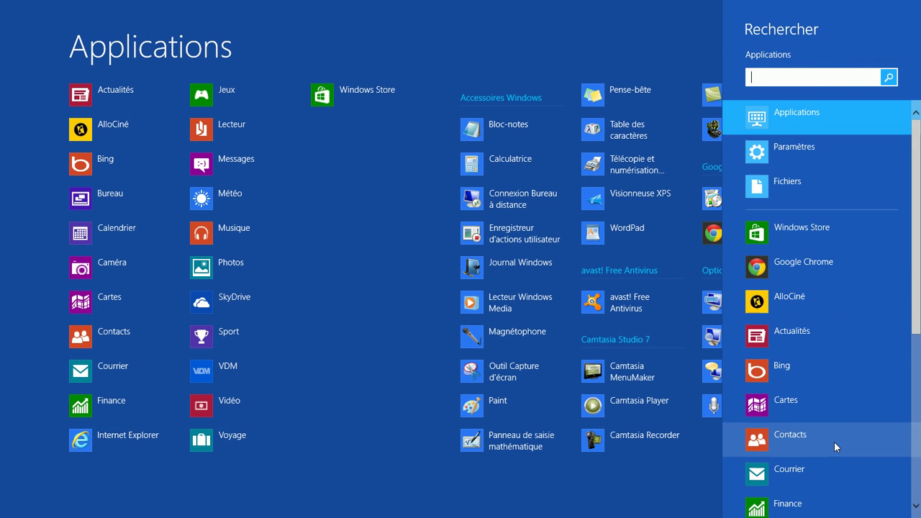
left_click(432, 34)
Step: View the Partager charm from the Applications list, close it and go to the Start screen through the Accueil charm
mouse_move(919, 3)
left_click(892, 200)
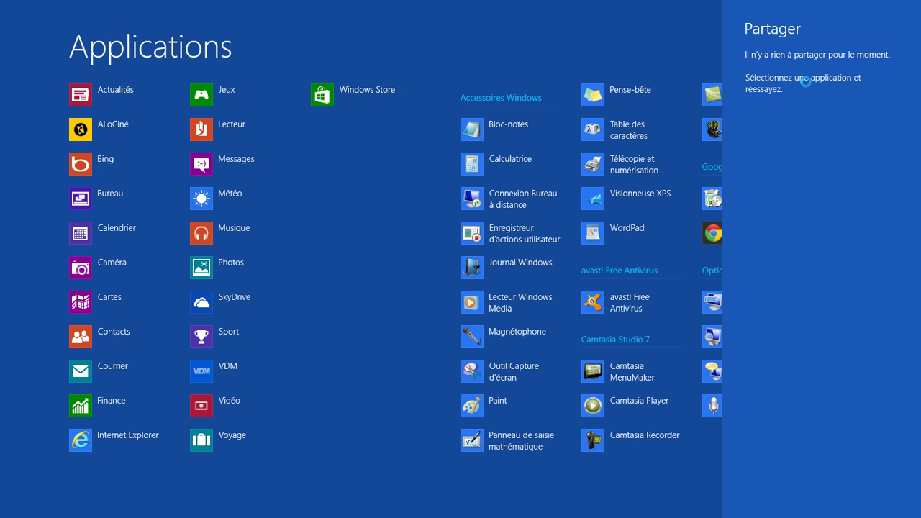
left_click(670, 37)
mouse_move(919, 4)
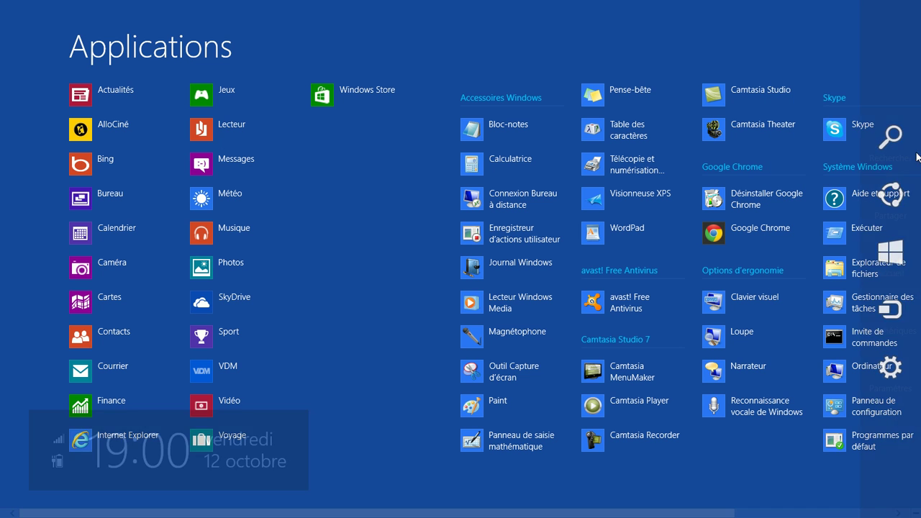
left_click(892, 253)
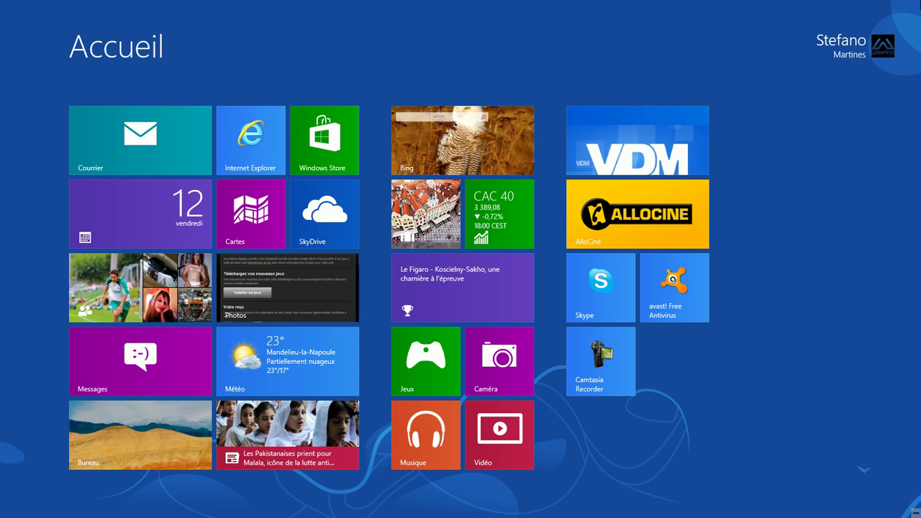
Step: View the Périphériques charm on the Start screen and close its pane
mouse_move(890, 259)
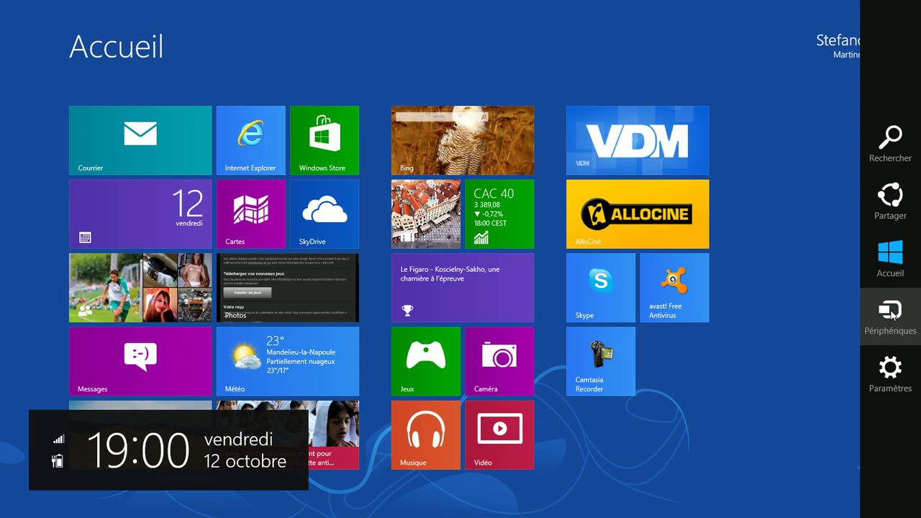
left_click(892, 315)
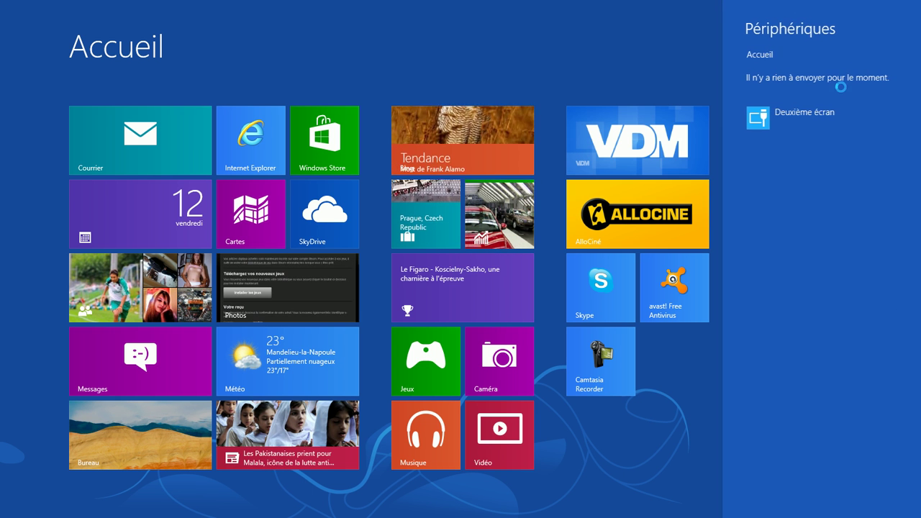
left_click(682, 49)
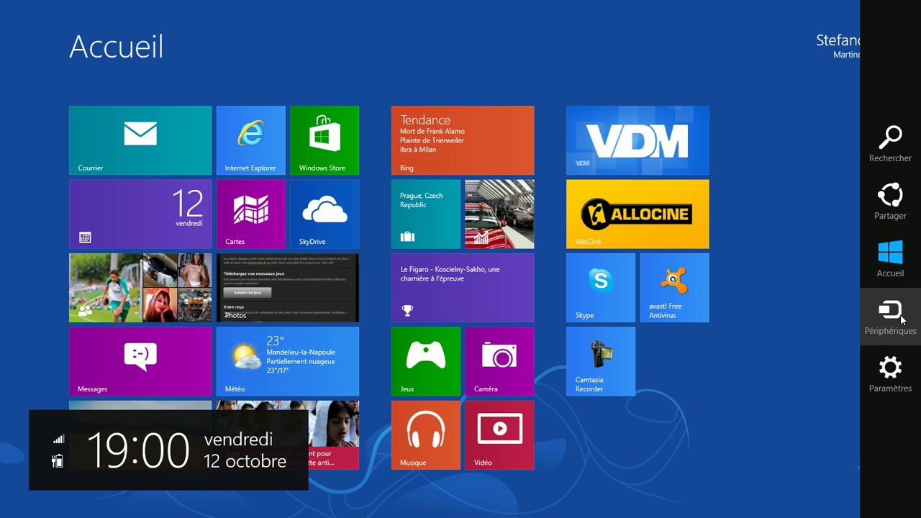
Step: View the Paramètres charm on the Start screen, look at its Vignettes options and close the pane
left_click(890, 370)
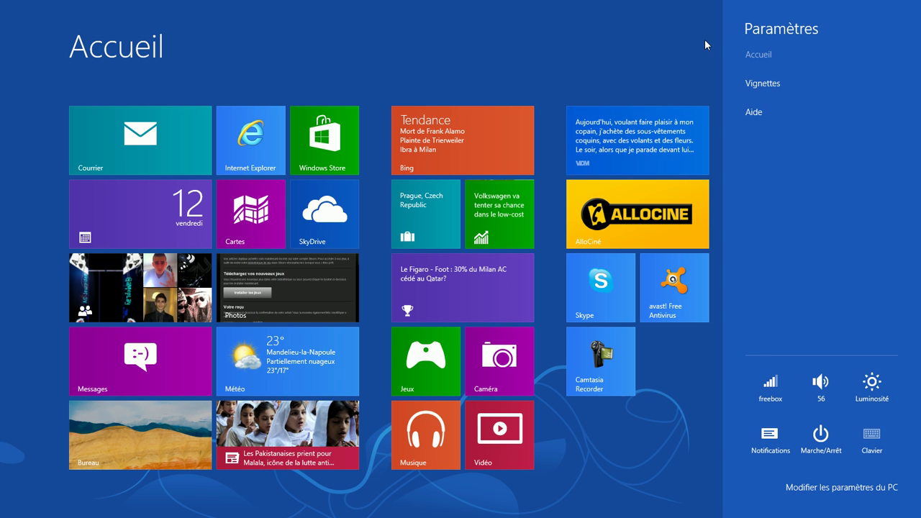
left_click(757, 85)
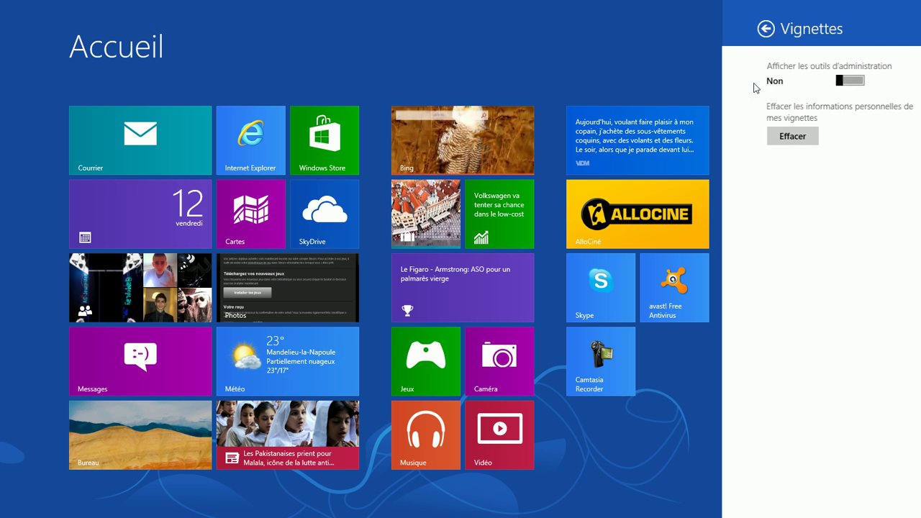
left_click(835, 82)
left_click(835, 82)
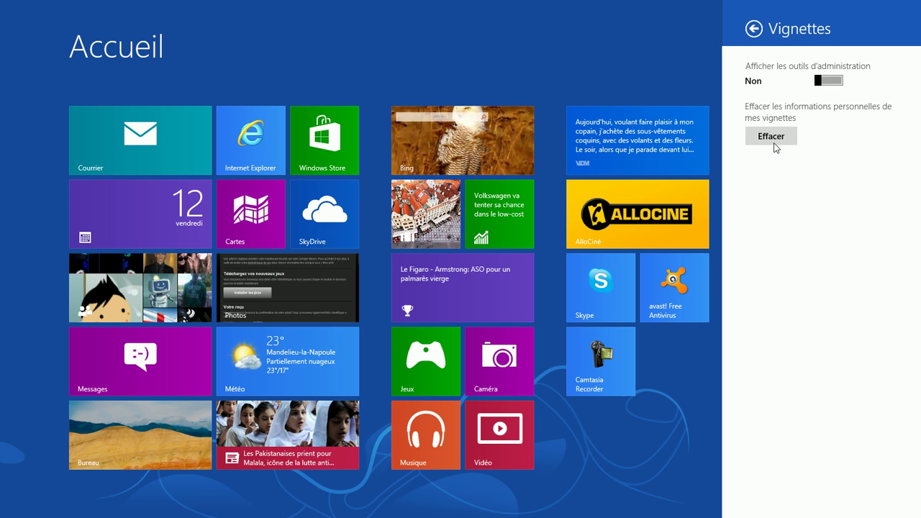
left_click(754, 29)
left_click(666, 50)
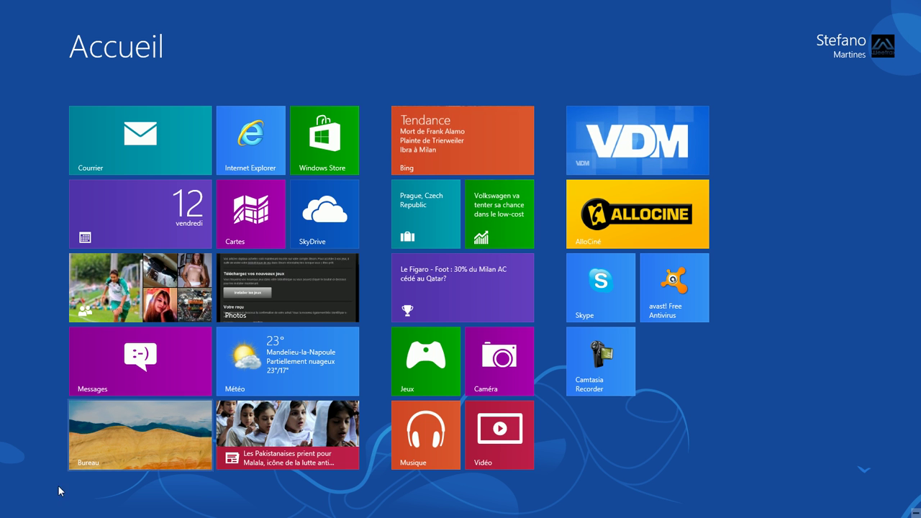
Step: Go to the desktop, view the Panneau de configuration through the Paramètres charm and close it
left_click(90, 462)
mouse_move(916, 99)
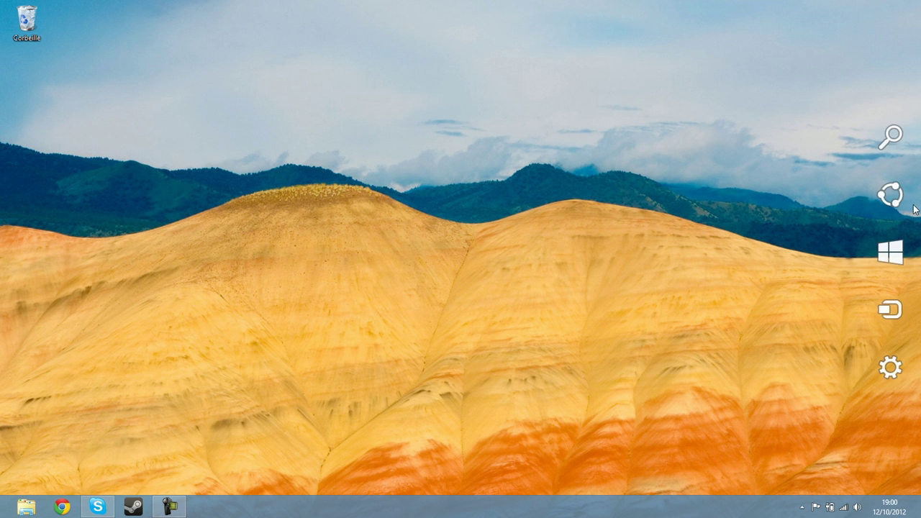
left_click(895, 380)
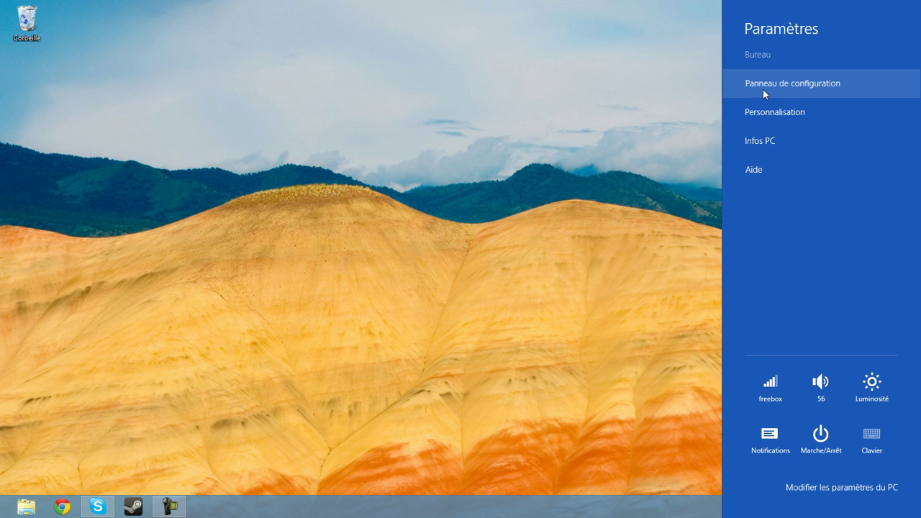
left_click(763, 89)
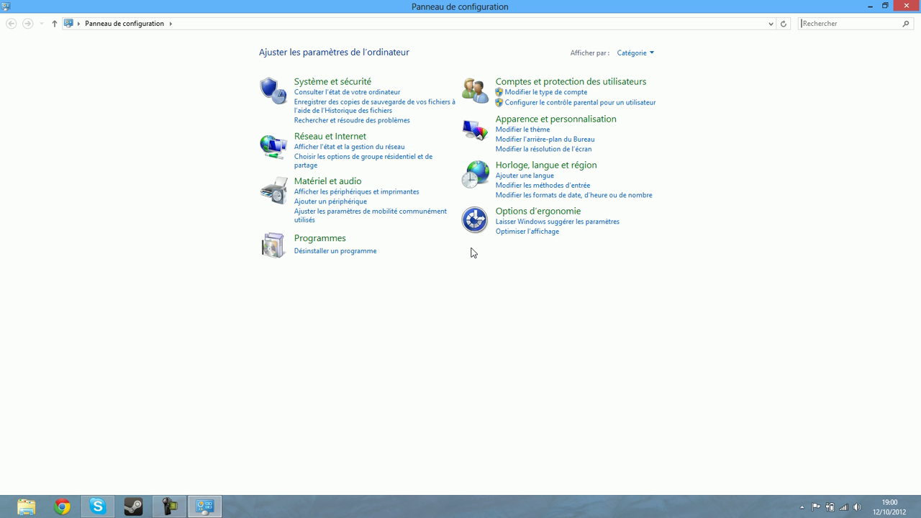
left_click(916, 3)
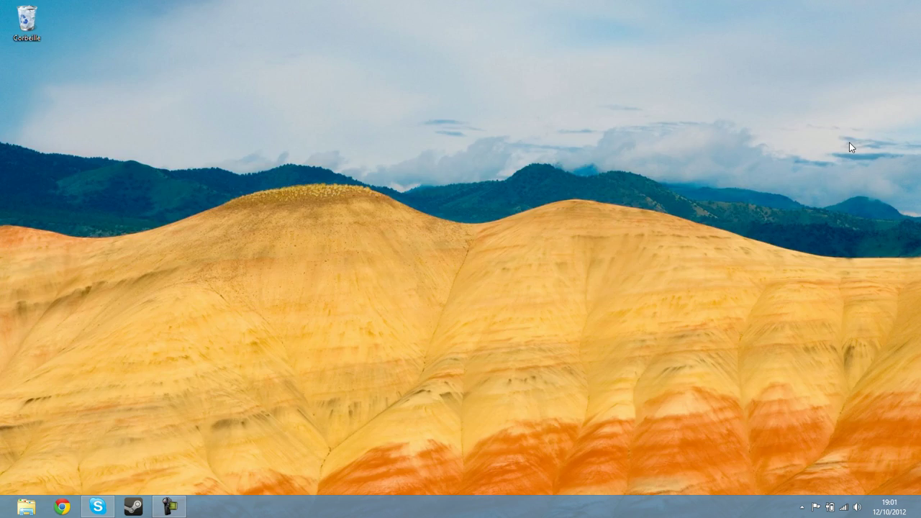
Step: Open Personnalisation from the desktop's Paramètres charm, try the Terre and Fleurs themes, and apply the Windows theme
mouse_move(920, 1)
left_click(902, 362)
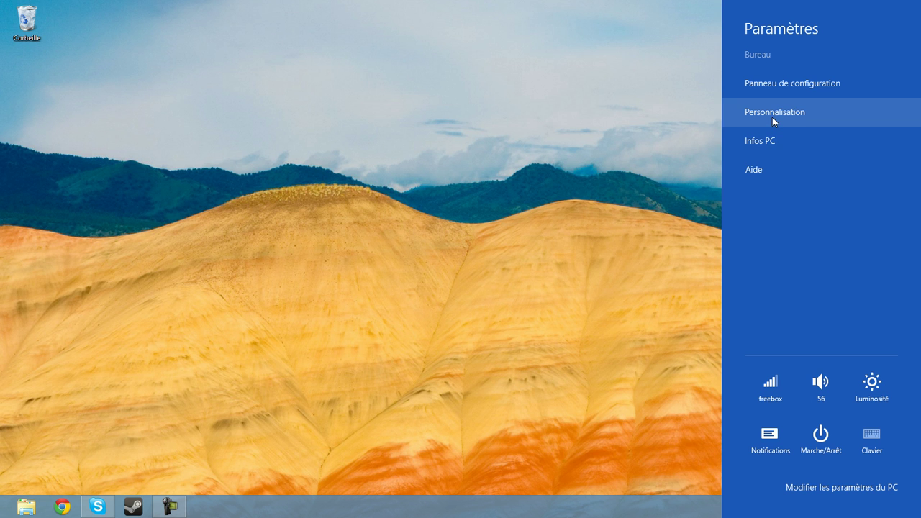
left_click(772, 115)
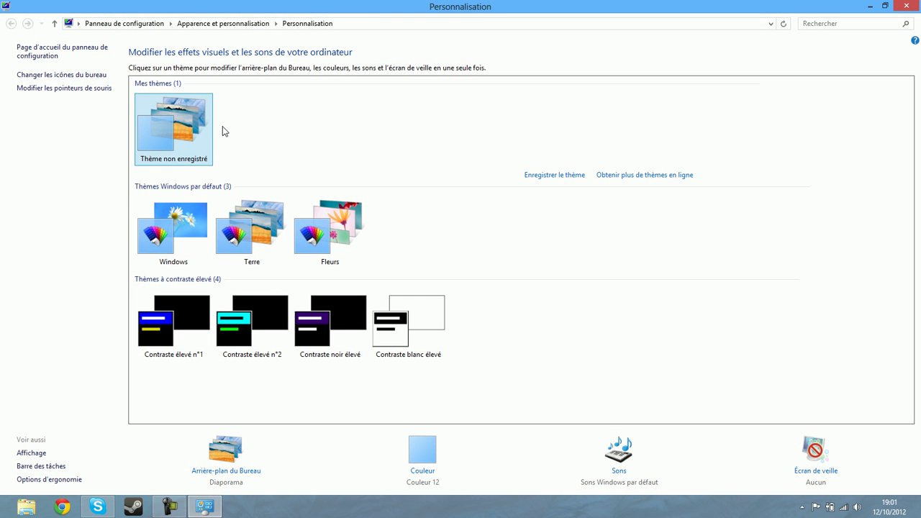
left_click(178, 220)
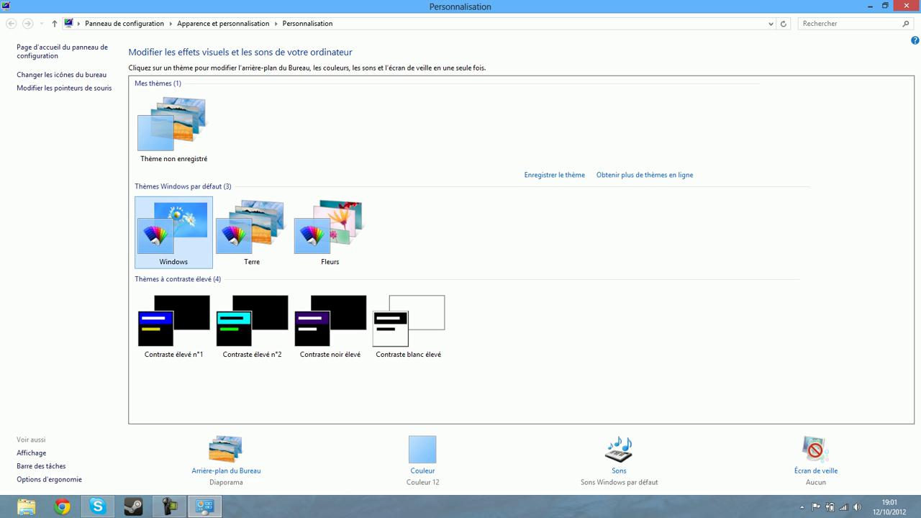
left_click(228, 221)
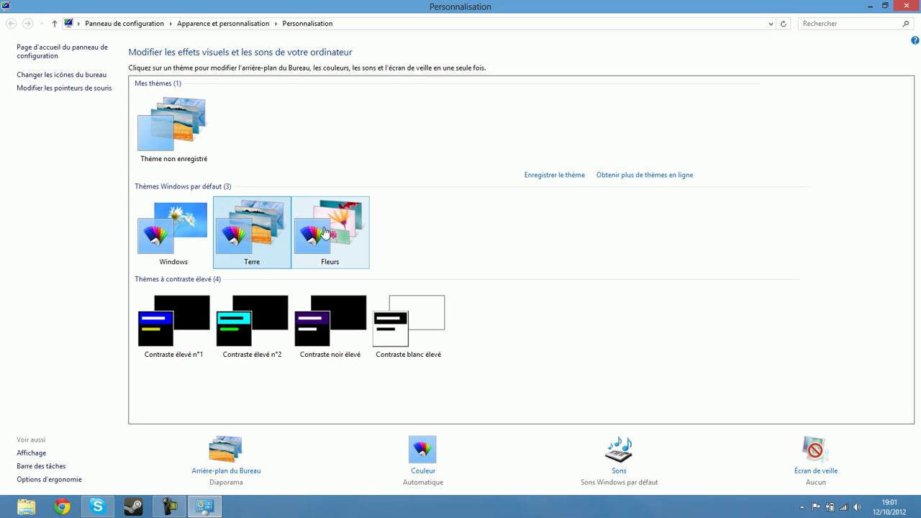
left_click(325, 234)
left_click(198, 226)
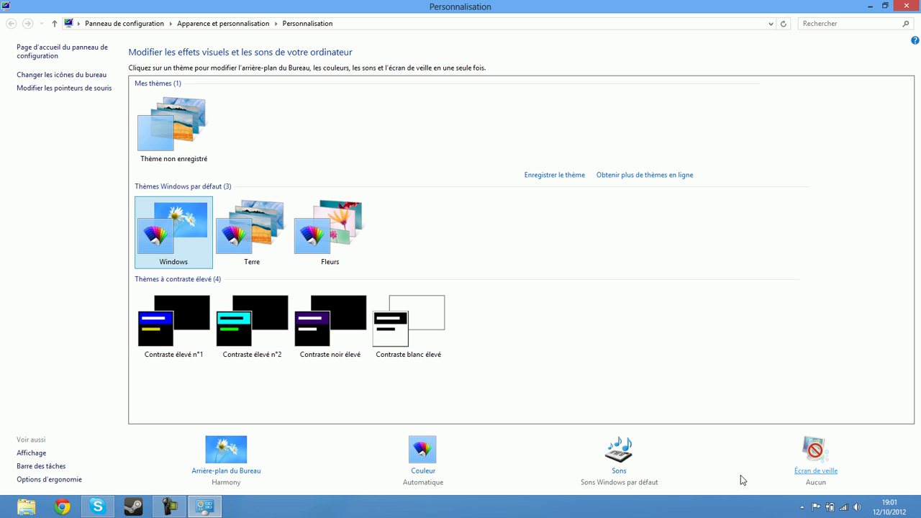
Step: Open the Couleur settings and preview the preset window border and taskbar colours one after another, ending on dark pink
left_click(426, 452)
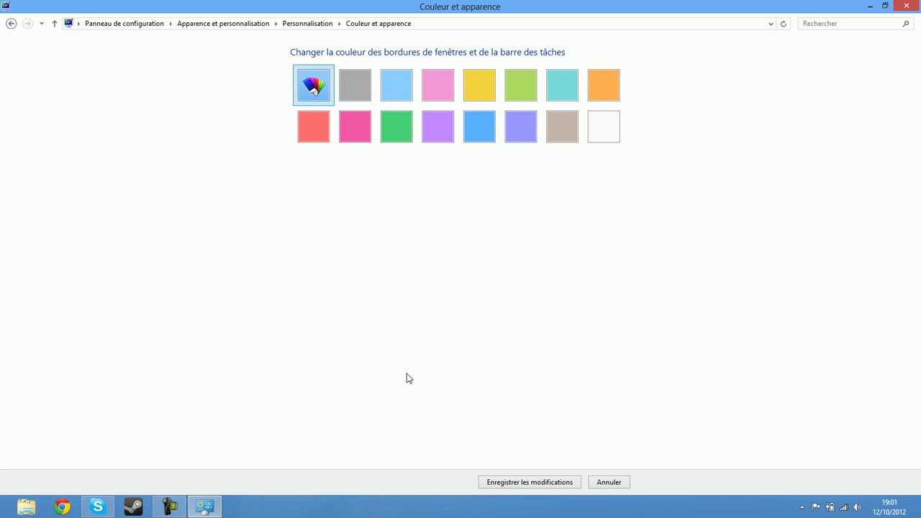
left_click(364, 94)
left_click(397, 90)
left_click(441, 89)
left_click(475, 92)
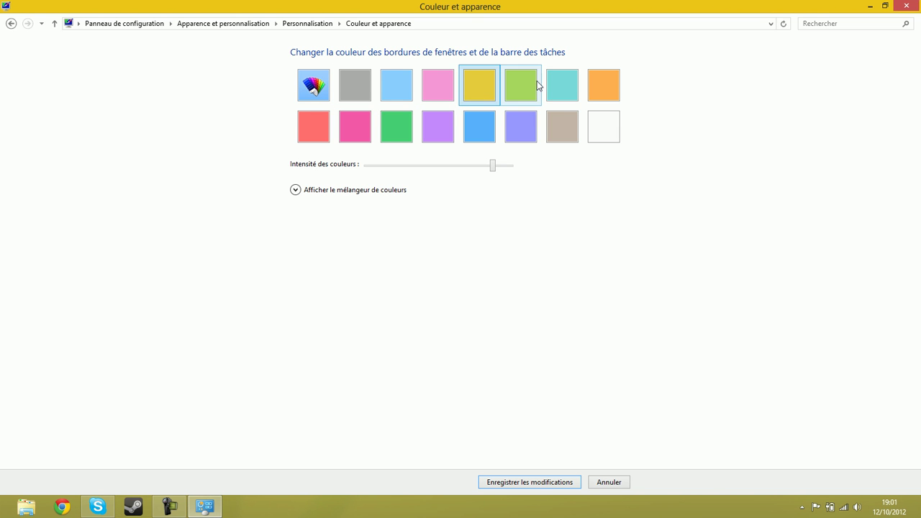
left_click(534, 83)
left_click(564, 82)
left_click(618, 76)
left_click(601, 132)
left_click(561, 128)
left_click(523, 129)
left_click(481, 128)
left_click(447, 128)
left_click(381, 130)
left_click(358, 126)
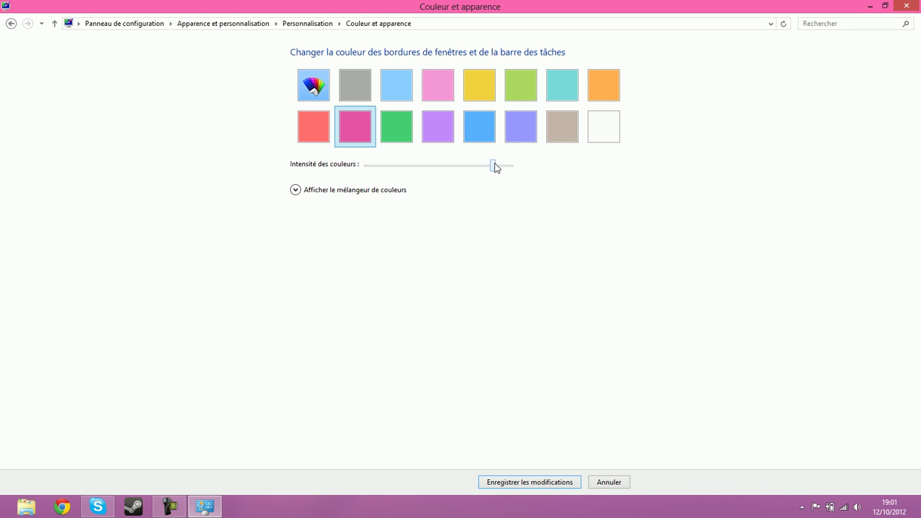
Step: Shift the hue to red in the colour mixer, try the blue preset, then cancel the colour changes and close Personnalisation
left_click(295, 189)
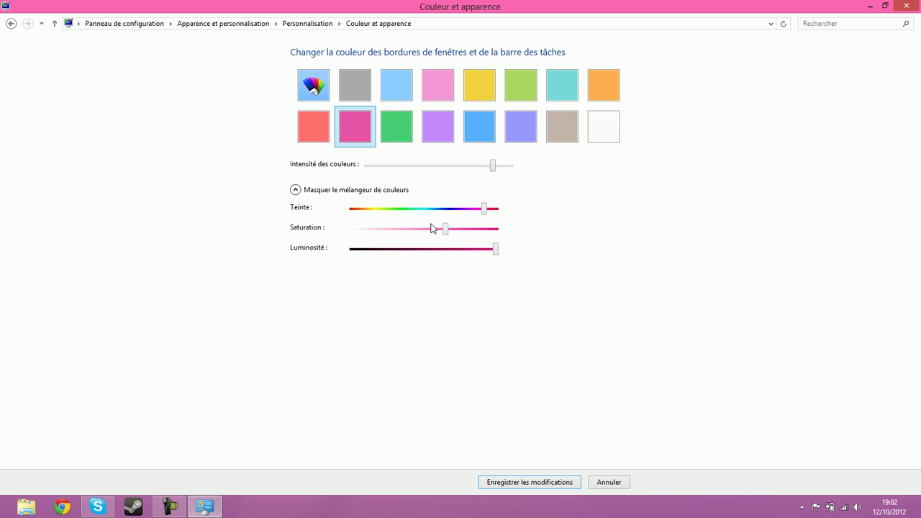
mouse_move(488, 213)
left_mouse_down()
mouse_move(375, 208)
mouse_move(442, 211)
mouse_move(484, 199)
mouse_move(475, 204)
mouse_move(500, 206)
left_mouse_up()
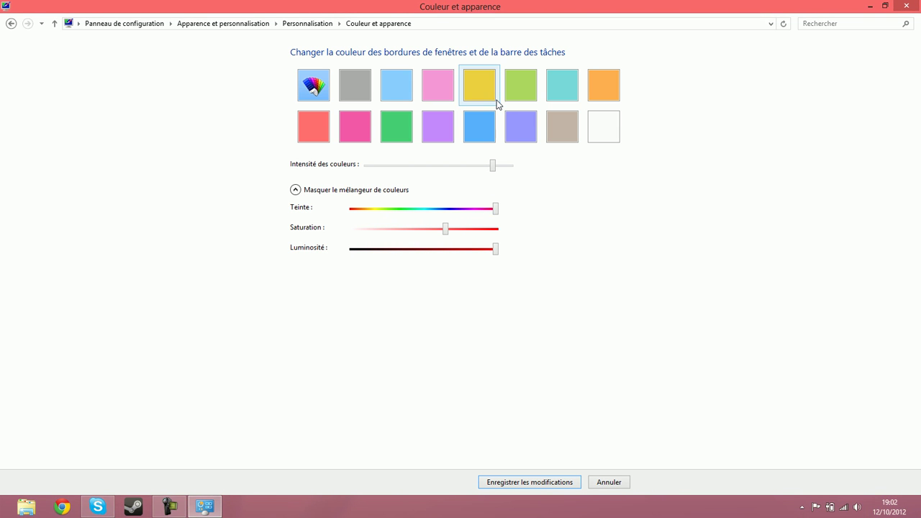
left_click(477, 122)
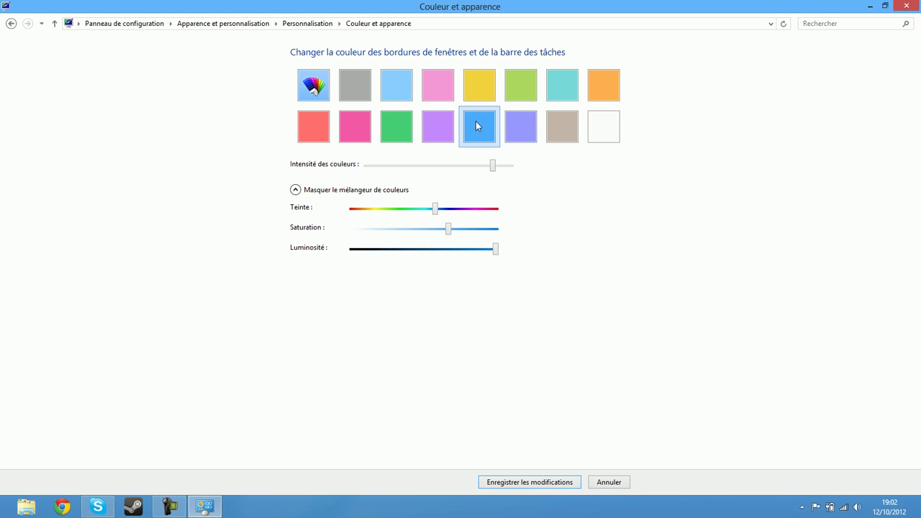
mouse_move(495, 253)
left_mouse_down()
mouse_move(385, 247)
mouse_move(502, 260)
left_mouse_up()
left_click(602, 482)
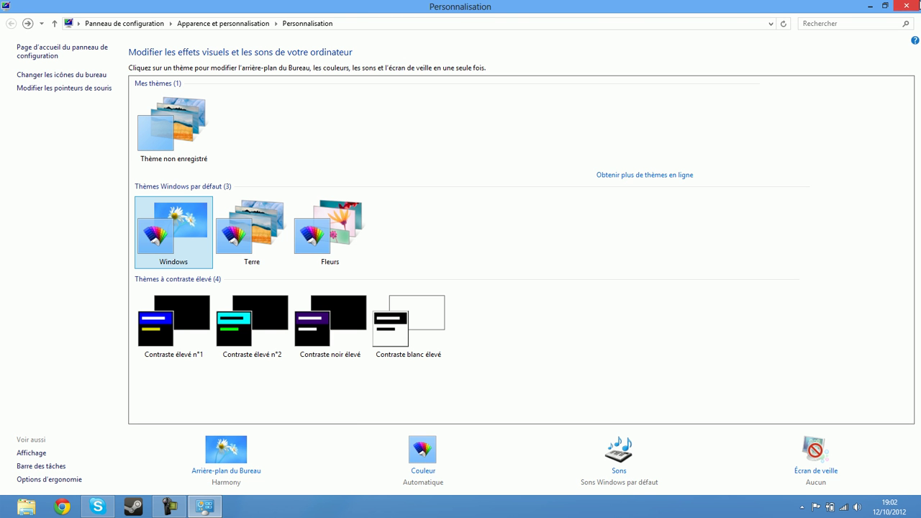
left_click(908, 5)
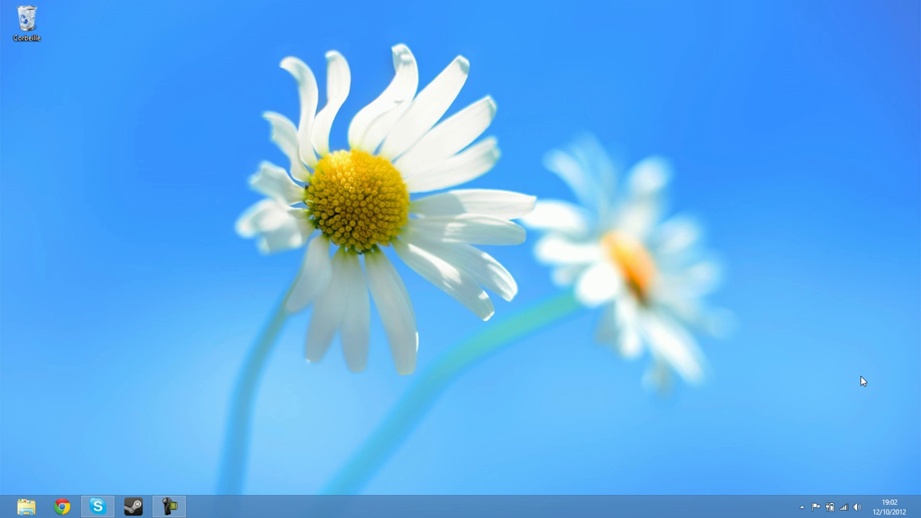
Step: Check the hidden notification-area icons on the desktop and switch to the Start screen
mouse_move(919, 4)
left_click(802, 508)
left_click(859, 472)
key("super")
key("super")
key("super")
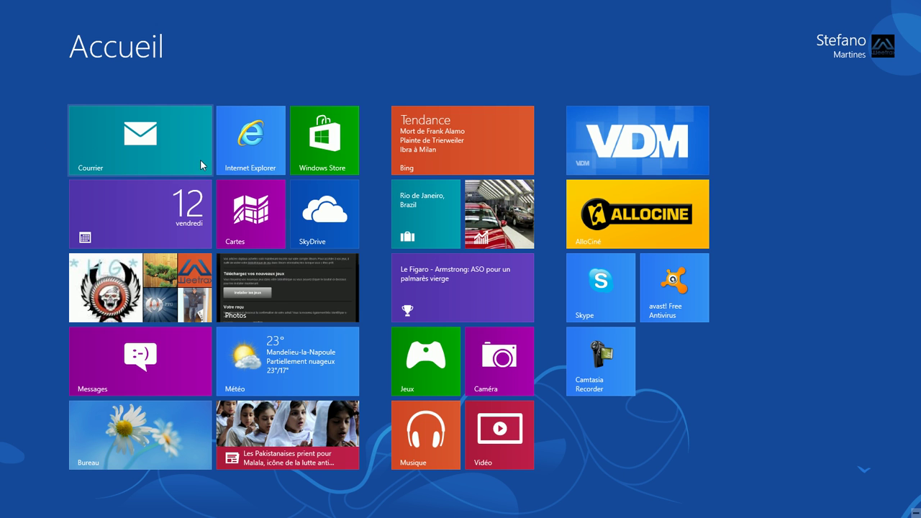
Step: Open Courrier, return to the Start screen and switch back to the mail app through its recent-app thumbnail
left_click(95, 134)
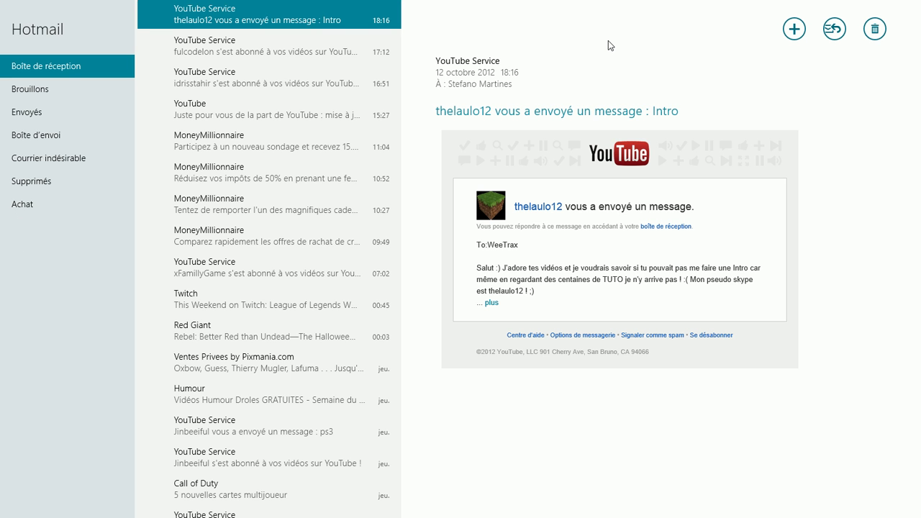
key("super")
key("super")
key("super")
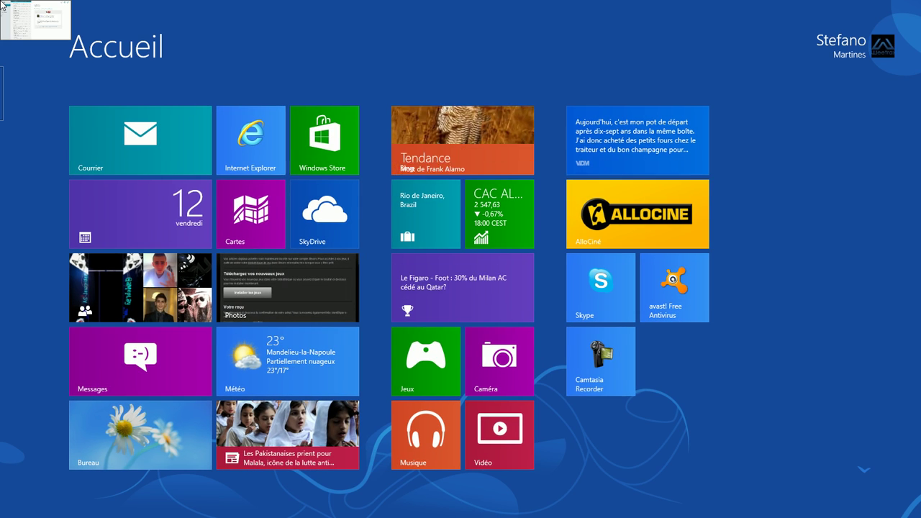
left_click(2, 4)
left_click(2, 4)
left_click(2, 4)
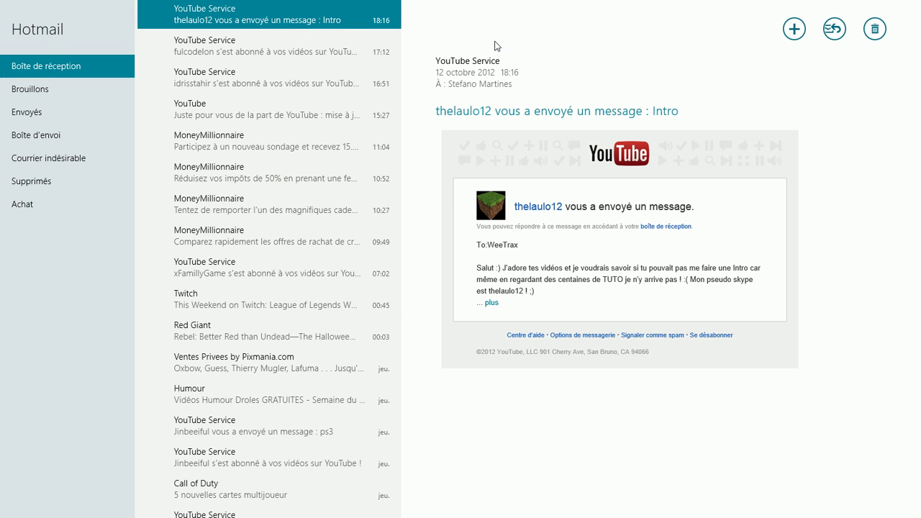
Step: Switch between Courrier and the Start screen, and close the mail app
key("super")
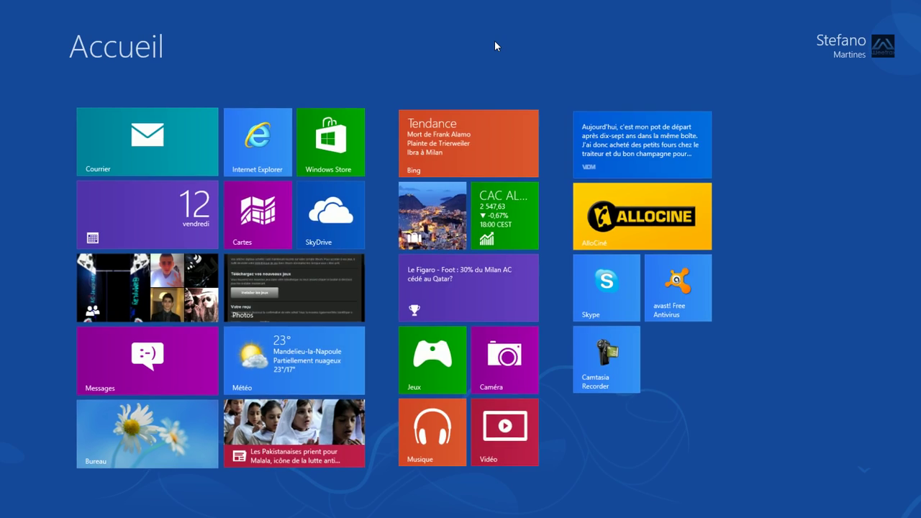
key("super")
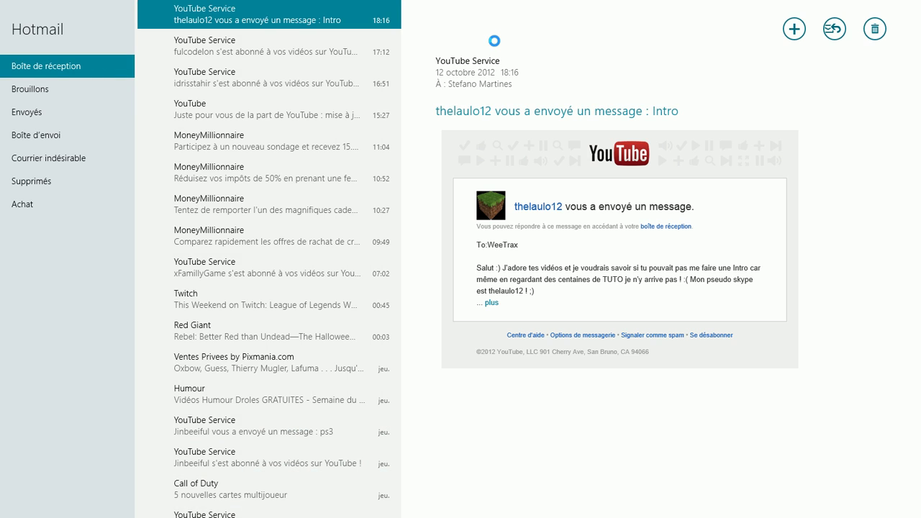
key("super")
left_click(168, 139)
left_click_drag(473, 6, 468, 515)
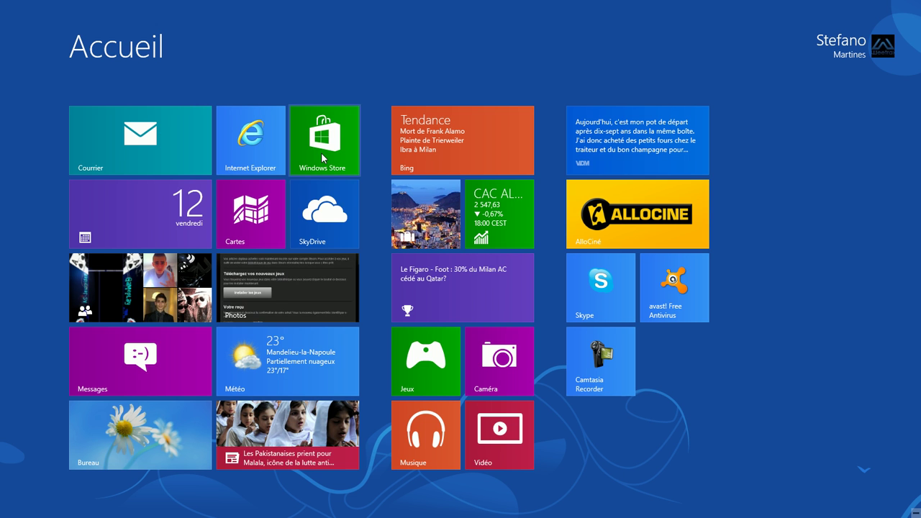
Step: Launch Internet Explorer from the Start screen and maximize its window on the desktop
left_click(242, 141)
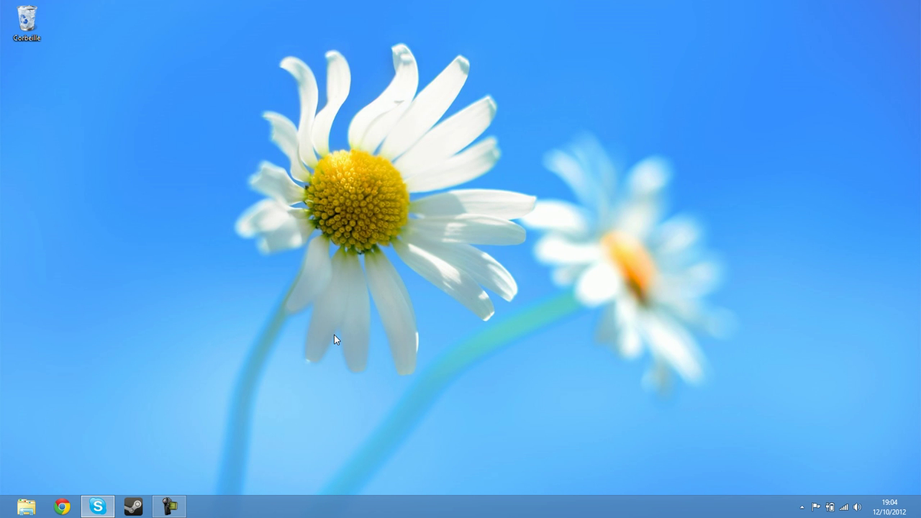
key("super")
key("super")
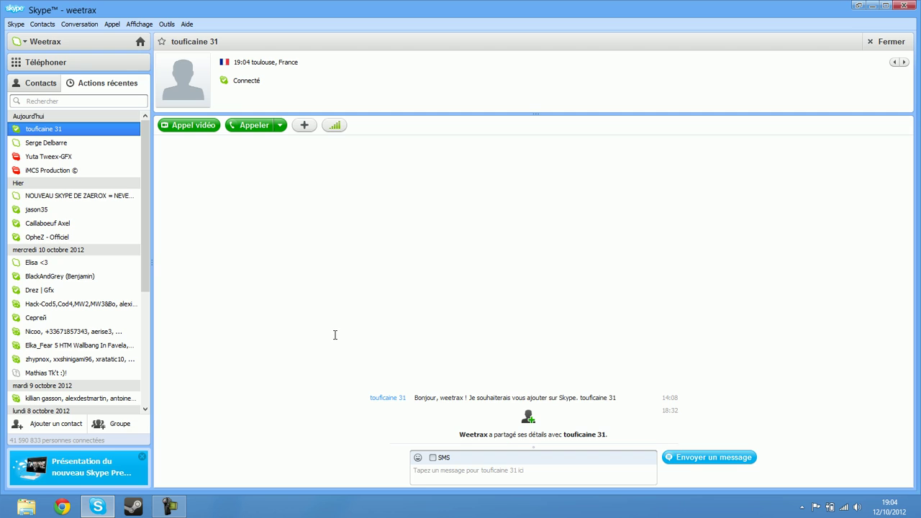
key("super")
left_click(234, 130)
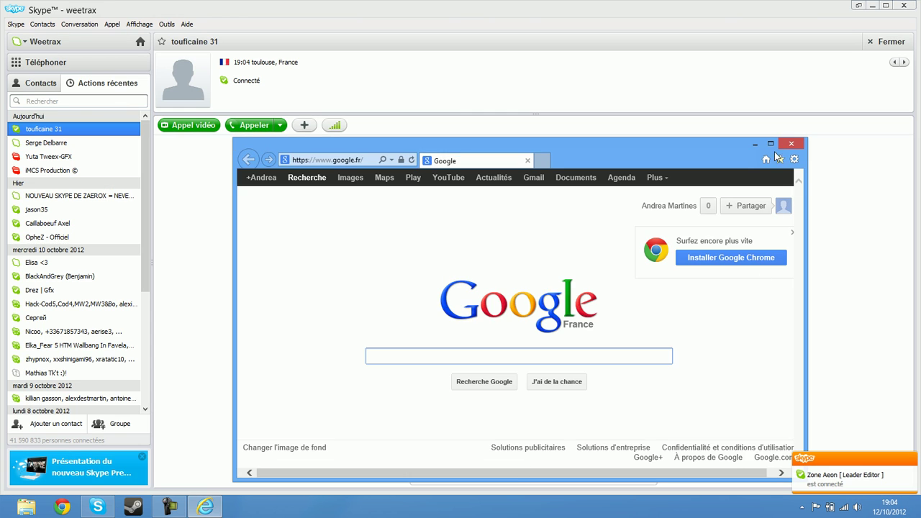
left_click(771, 145)
Step: Go to YouTube from the Google page, view the new-tab page of frequent sites and close Internet Explorer
left_click(230, 42)
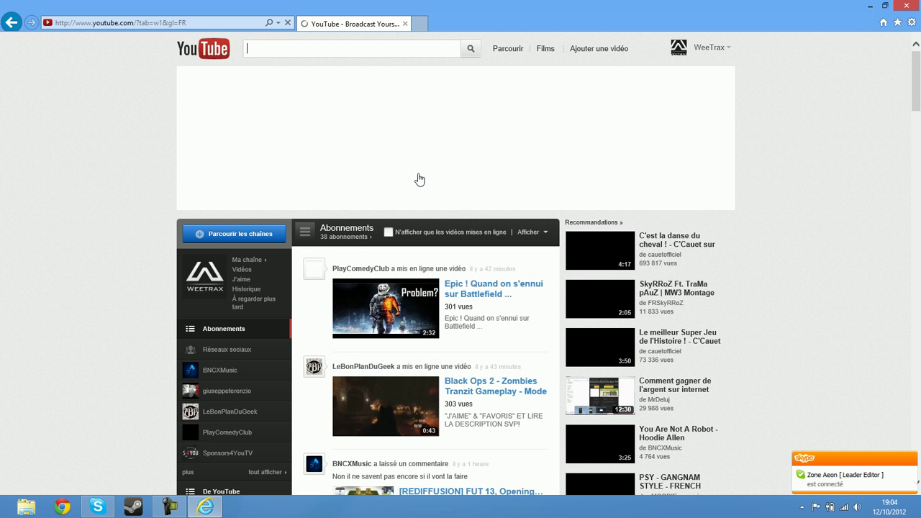
left_click(420, 23)
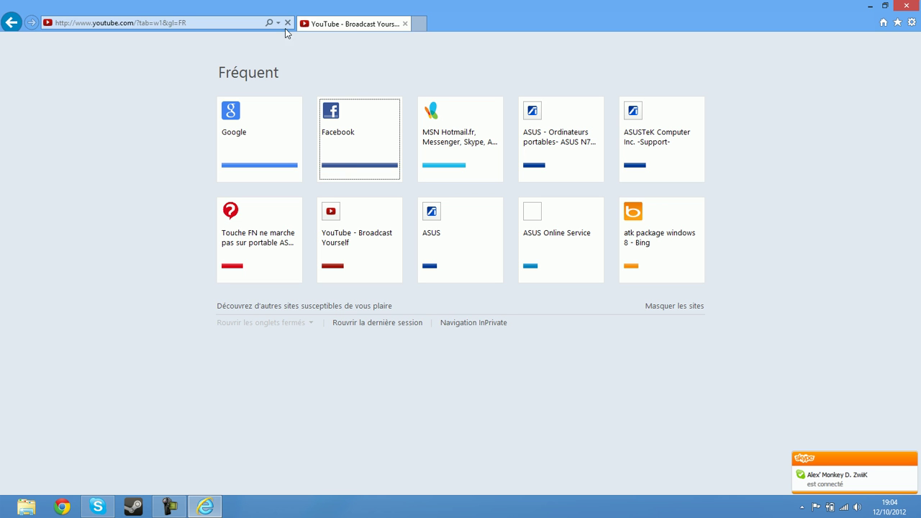
left_click(193, 25)
left_click(358, 28)
left_click(423, 24)
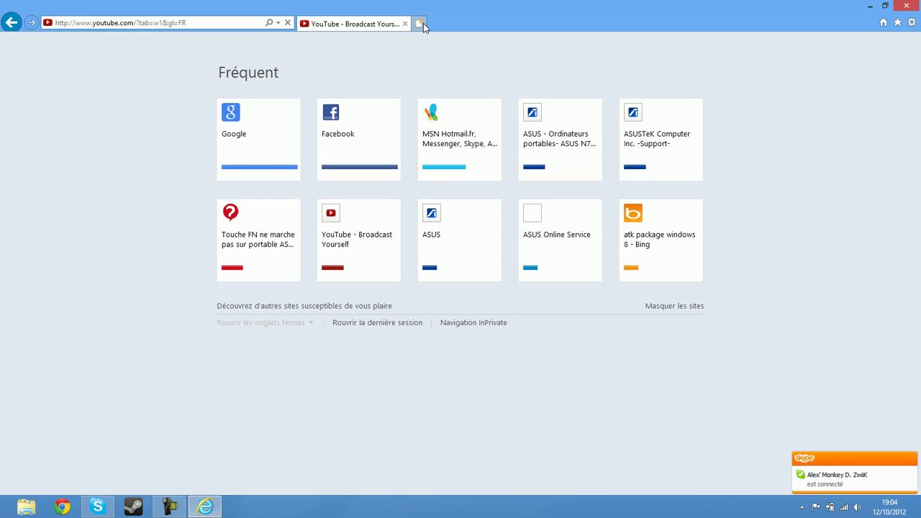
left_click(421, 25)
left_click(906, 6)
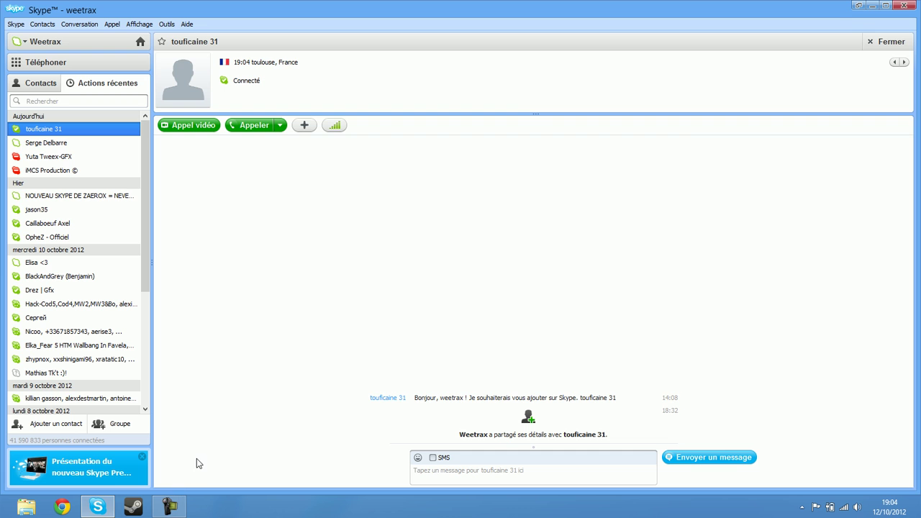
Step: Open Courrier from the Start screen, read the Ubisoft message about Paris Games Week and close the mail app
key("super")
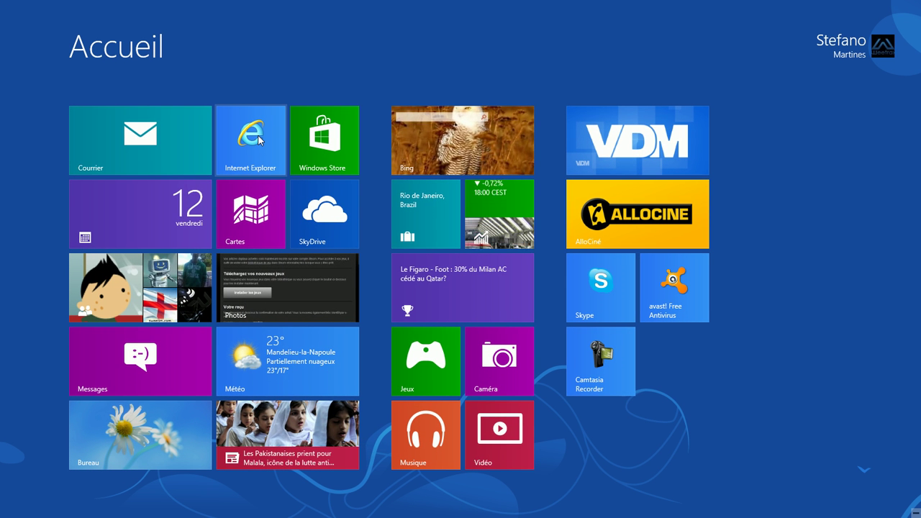
left_click(86, 161)
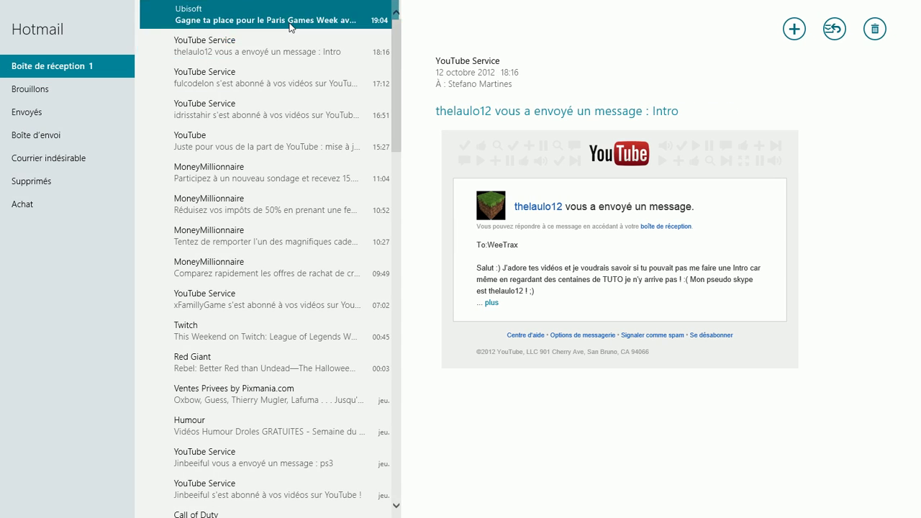
left_click(290, 25)
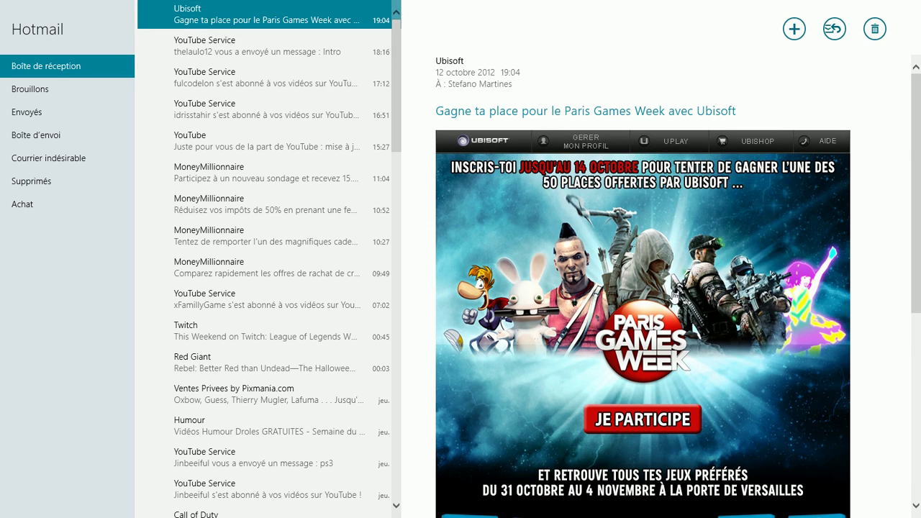
scroll(673, 293, "down", 3)
key("super")
key("super")
left_click_drag(516, 6, 398, 515)
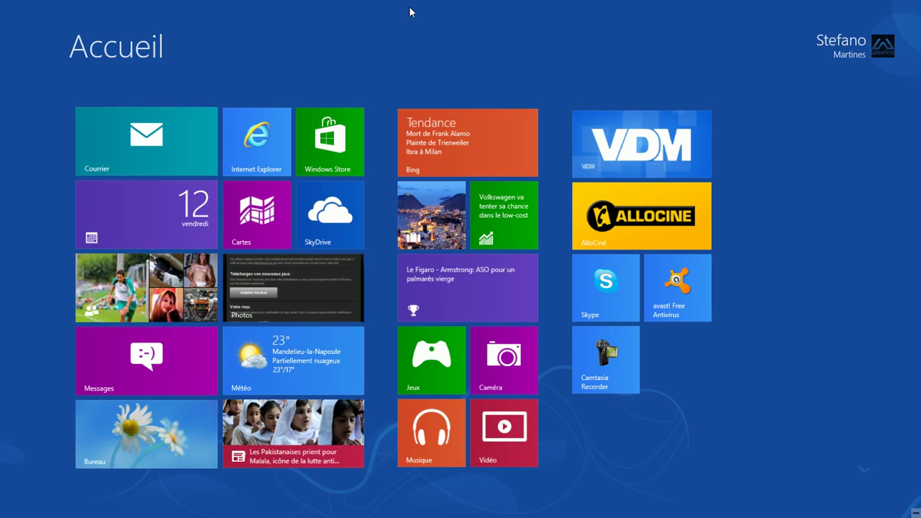
Step: Open Windows Store on its "jeux" search results and close the app
left_click(340, 148)
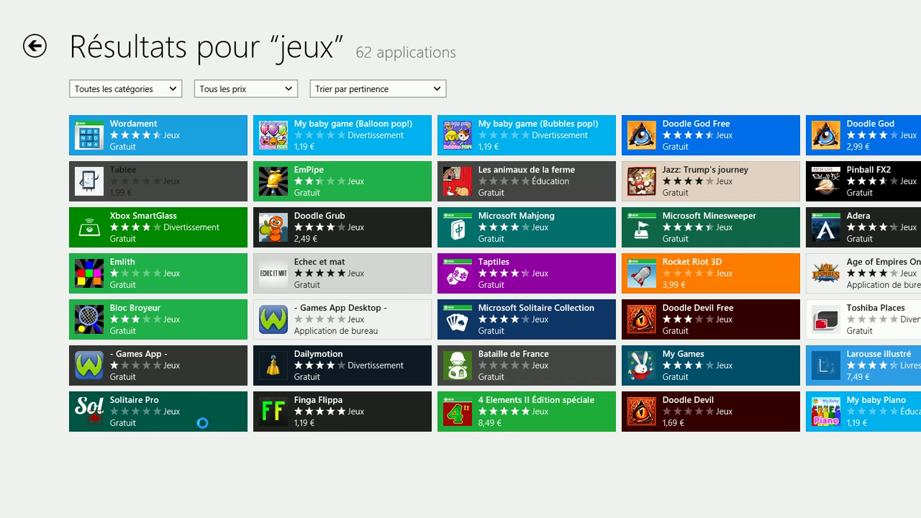
key("super")
key("super")
left_click_drag(266, 2, 209, 504)
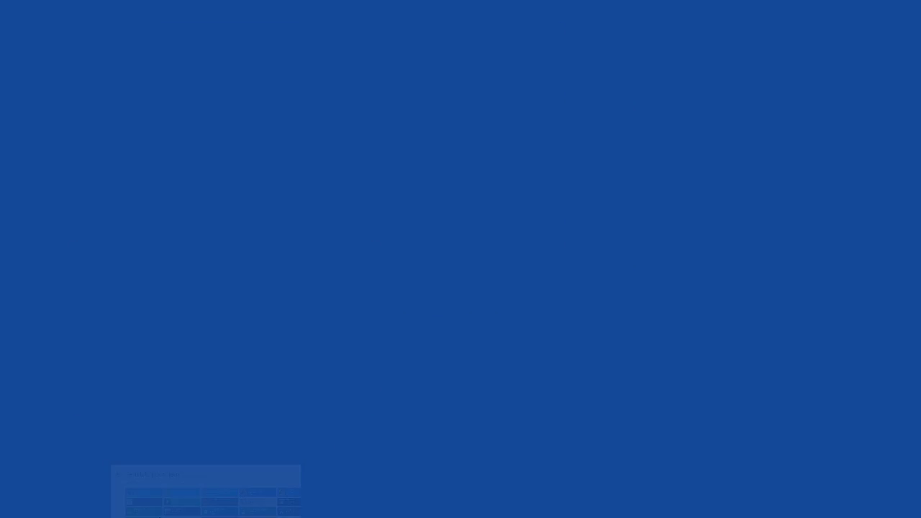
Step: Reopen Windows Store, browse the Meilleurs produits gratuits list of free apps and close the store
left_click(335, 152)
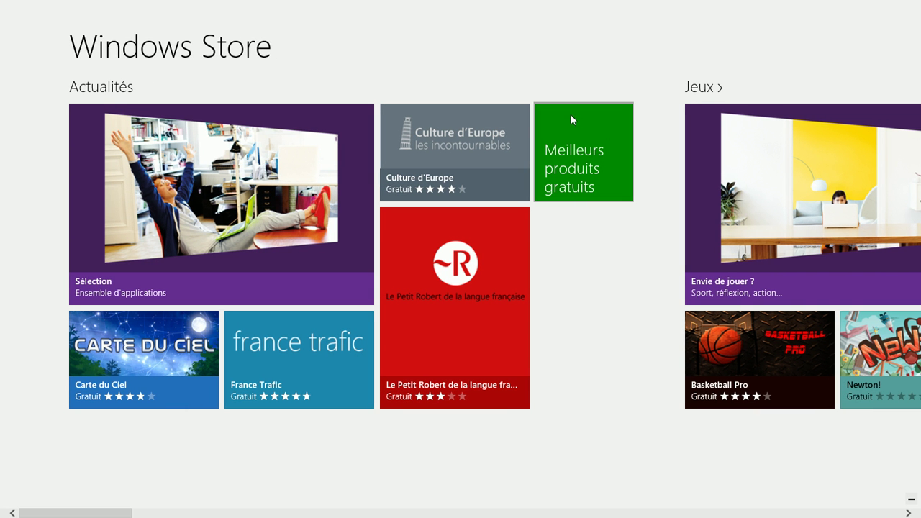
left_click(565, 151)
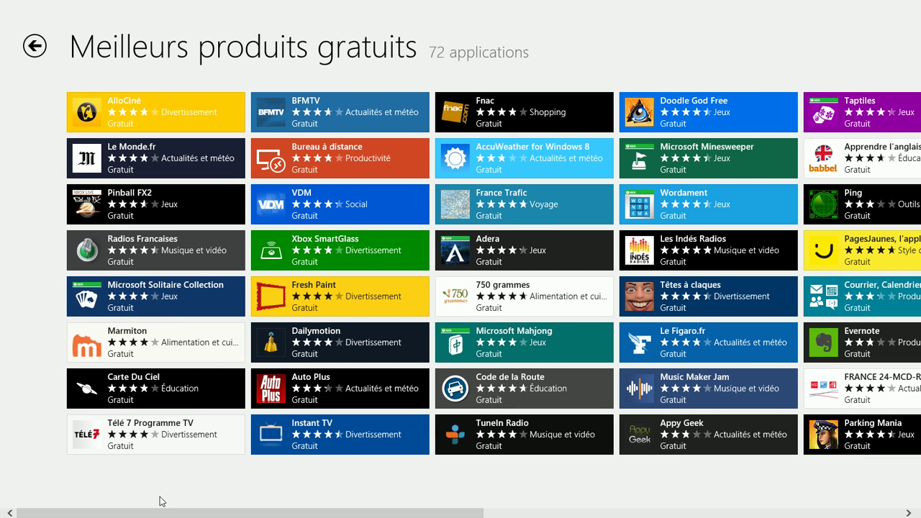
scroll(526, 418, "down", 5)
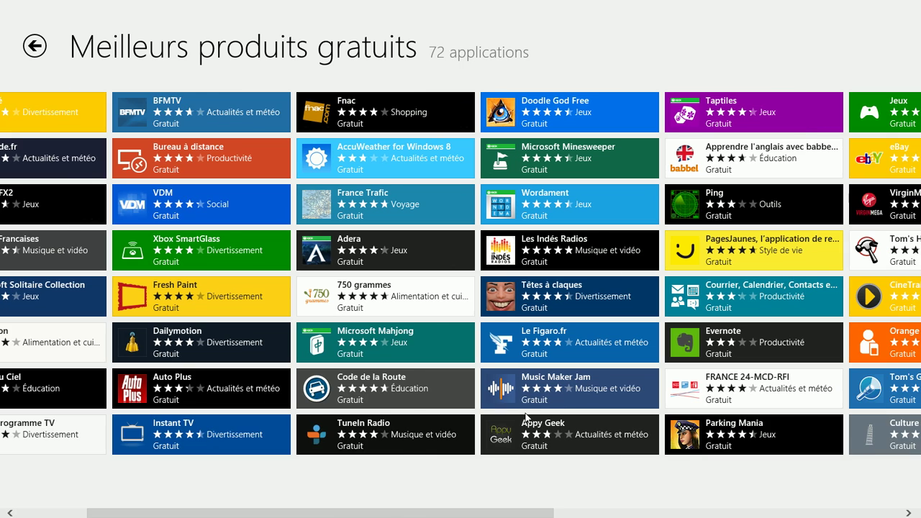
scroll(525, 417, "up", 2)
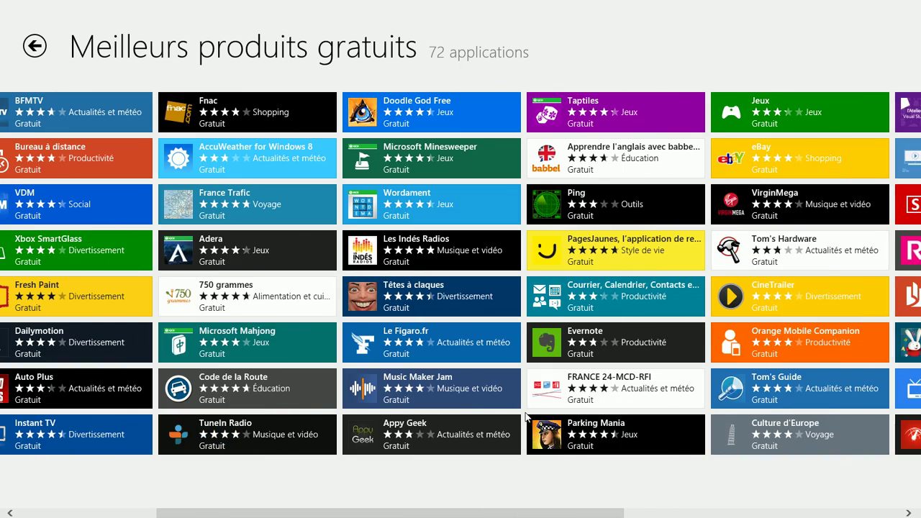
scroll(526, 417, "down", 2)
scroll(526, 418, "up", 5)
scroll(526, 418, "down", 10)
scroll(385, 516, "up", 10)
scroll(385, 516, "down", 10)
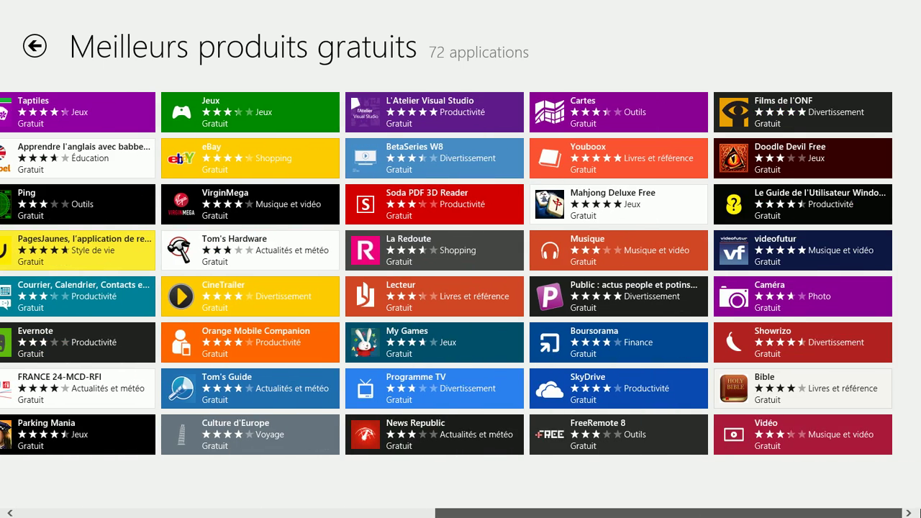
scroll(498, 506, "up", 10)
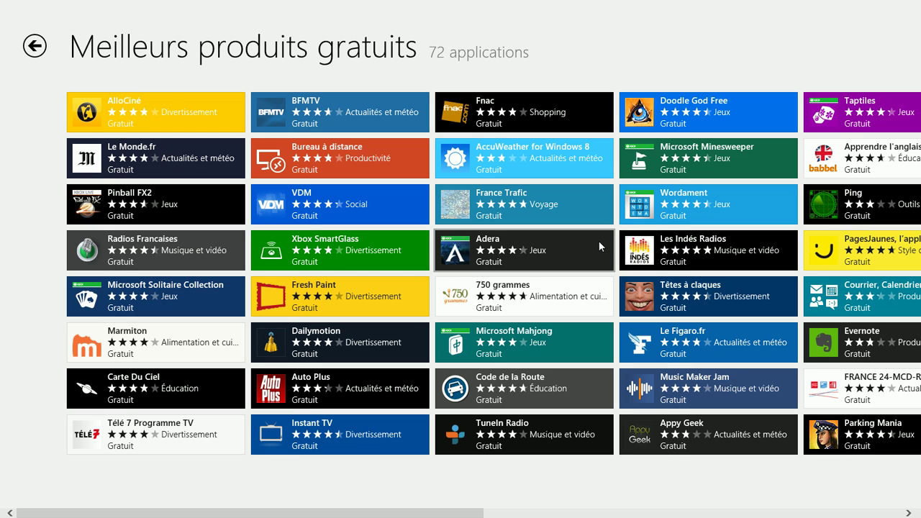
left_click_drag(485, 1, 497, 515)
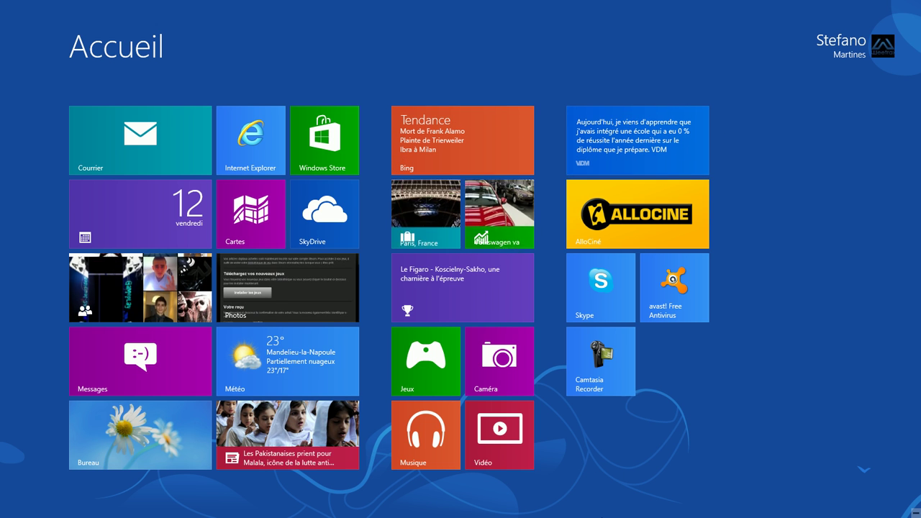
Step: Open the calendar app, view the details of the birthday event on 1 October and close the app
mouse_move(603, 372)
left_mouse_down()
mouse_move(578, 287)
mouse_move(653, 325)
mouse_move(662, 373)
mouse_move(621, 368)
left_mouse_up()
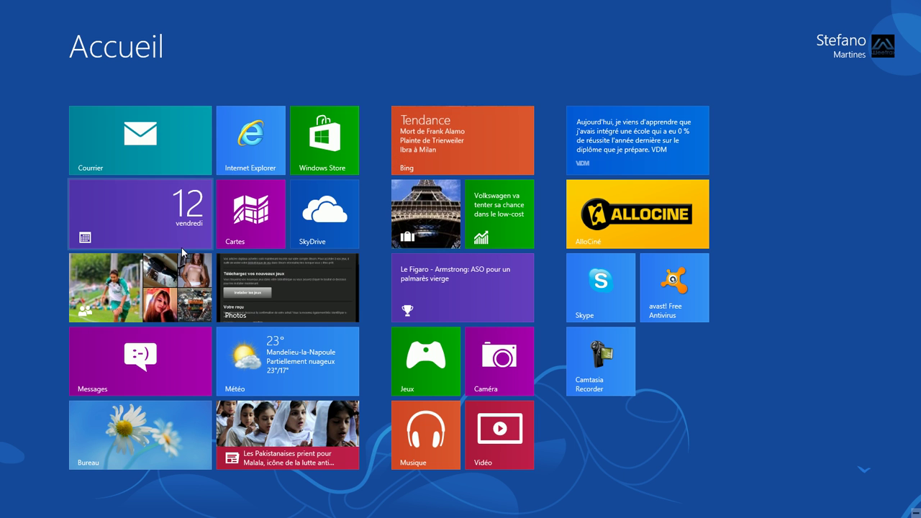
left_click(139, 207)
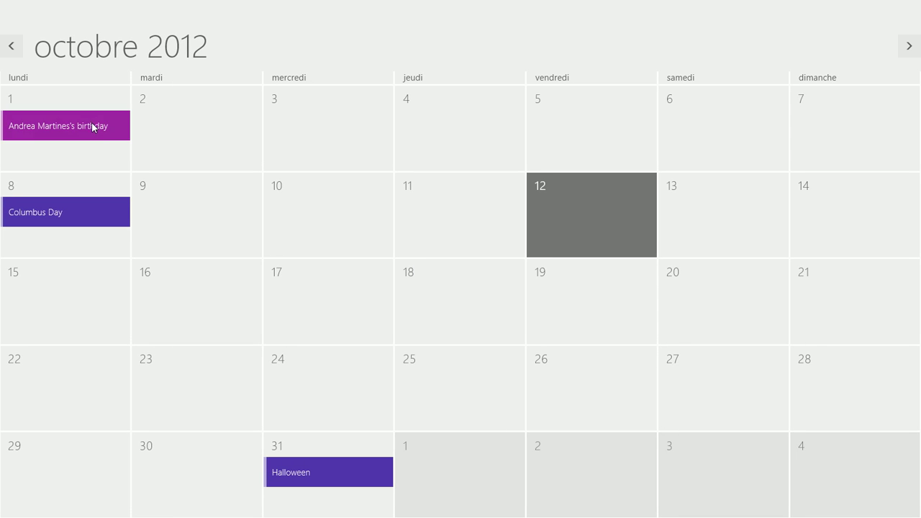
left_click(31, 135)
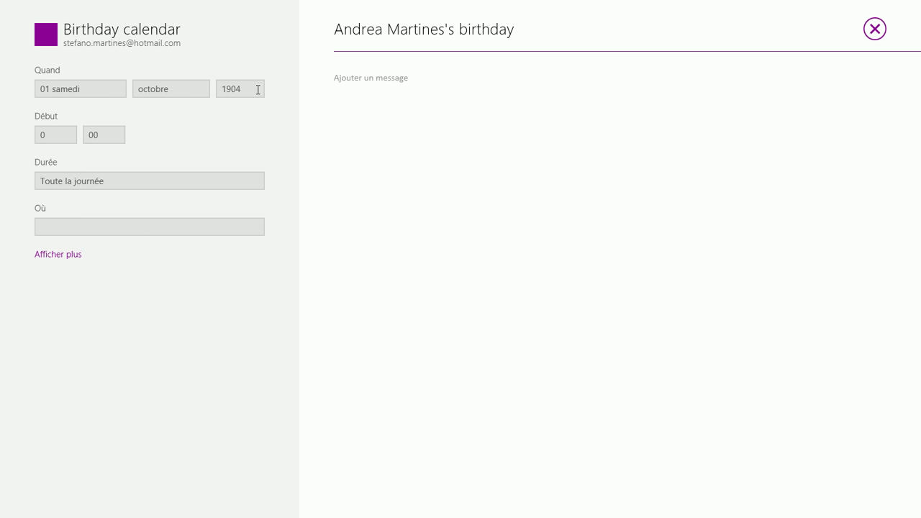
left_click_drag(210, 90, 65, 51)
left_click_drag(496, 6, 391, 513)
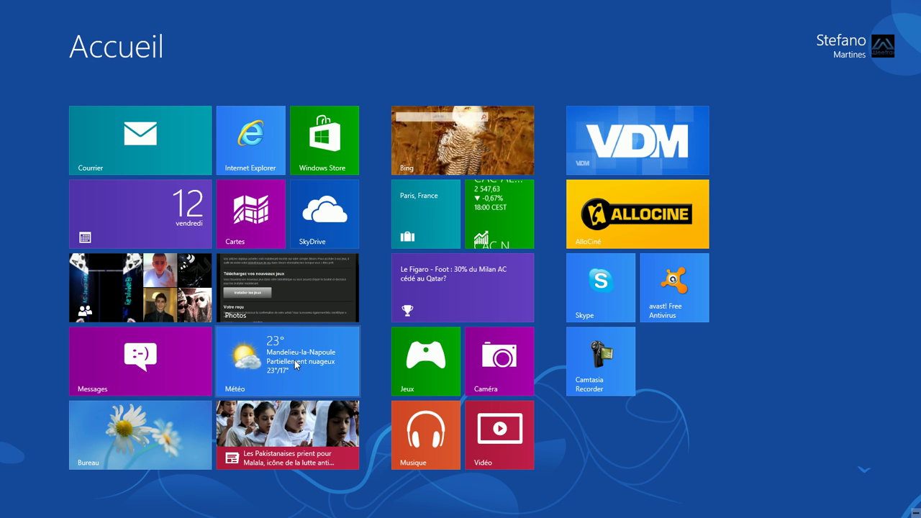
Step: Visit the desktop briefly from the Start screen, and open and close the Jeux app
left_click(143, 429)
key("super")
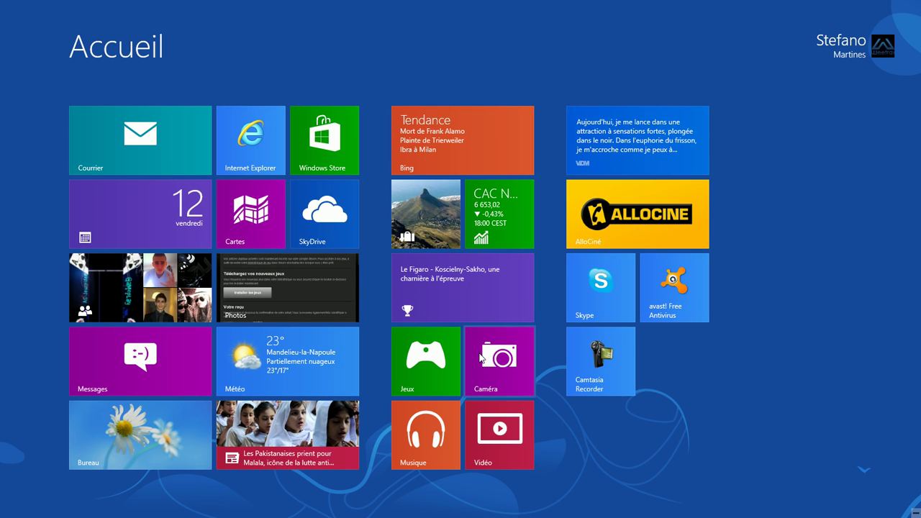
left_click(441, 356)
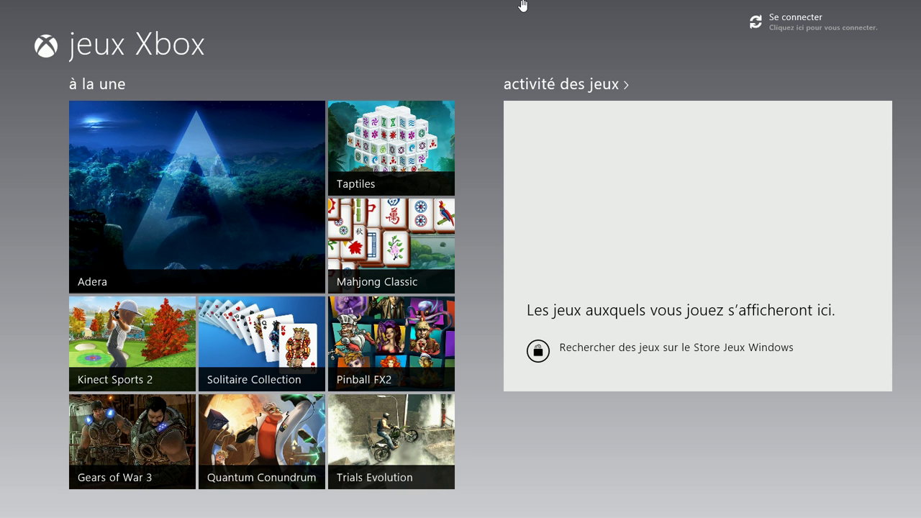
left_click_drag(454, 21, 455, 473)
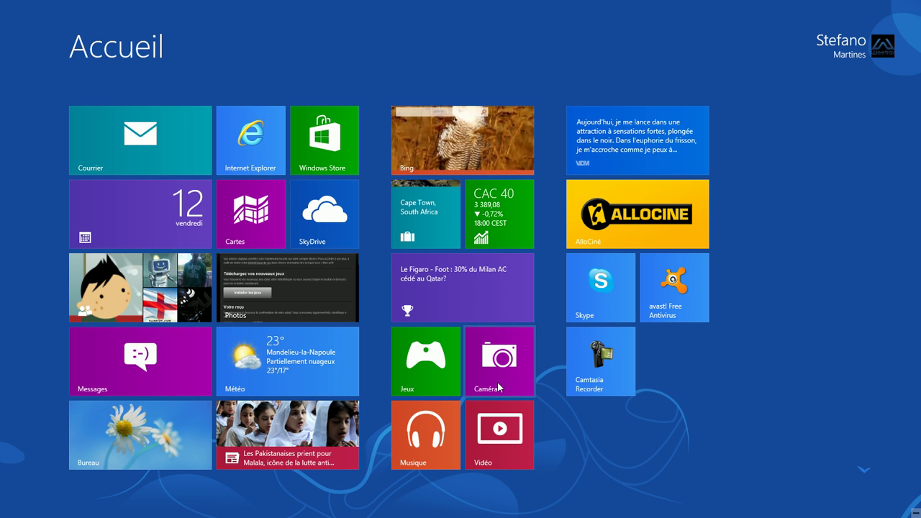
Step: Launch Musique and open the Tame Impala album Lonerism from the Xbox music store section
left_click(458, 445)
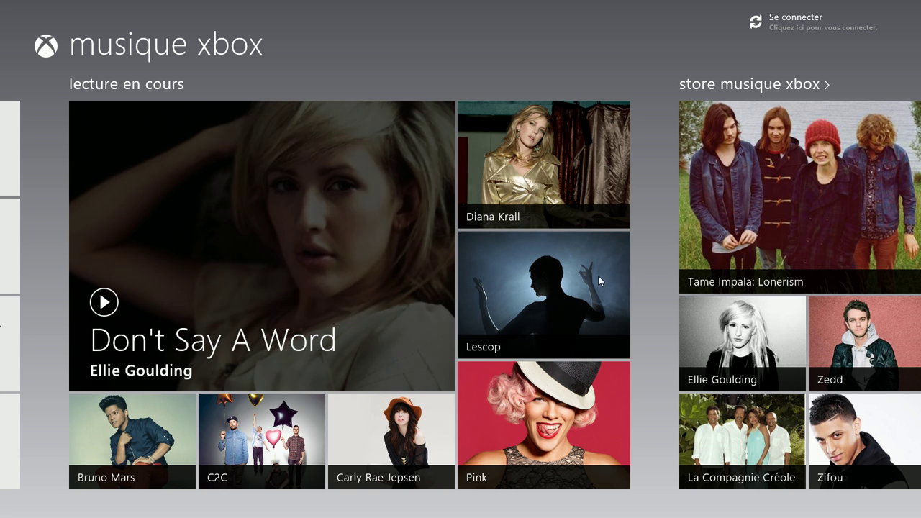
scroll(555, 26, "down", 5)
scroll(555, 201, "up", 2)
left_click(555, 200)
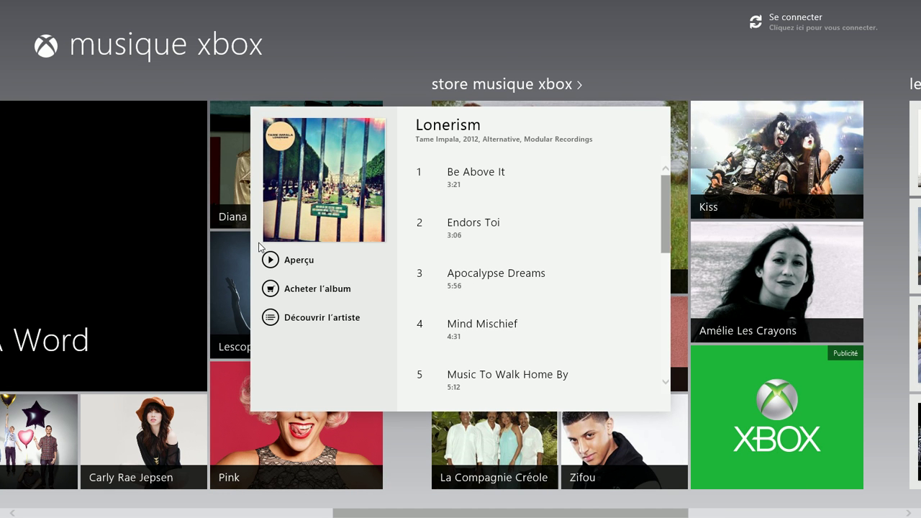
Step: Play the preview of the Lonerism album, pause it and close the album details
left_click(277, 262)
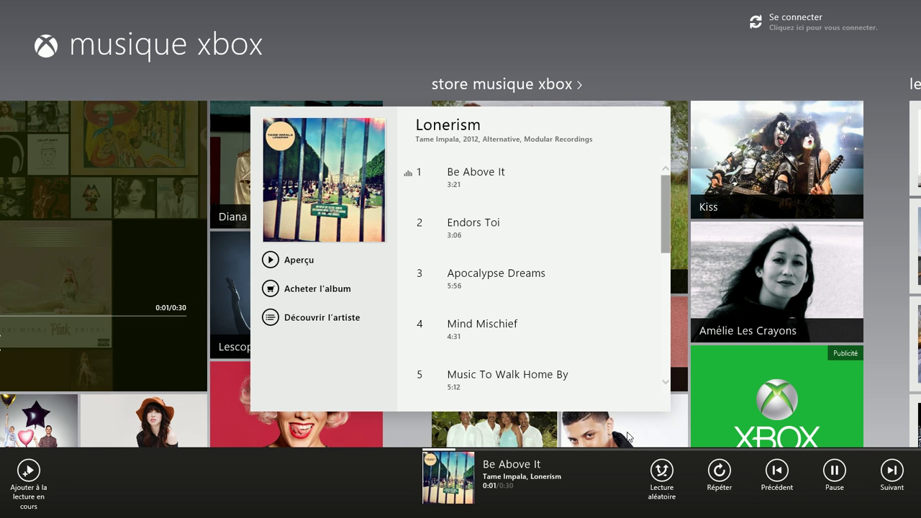
left_click(275, 264)
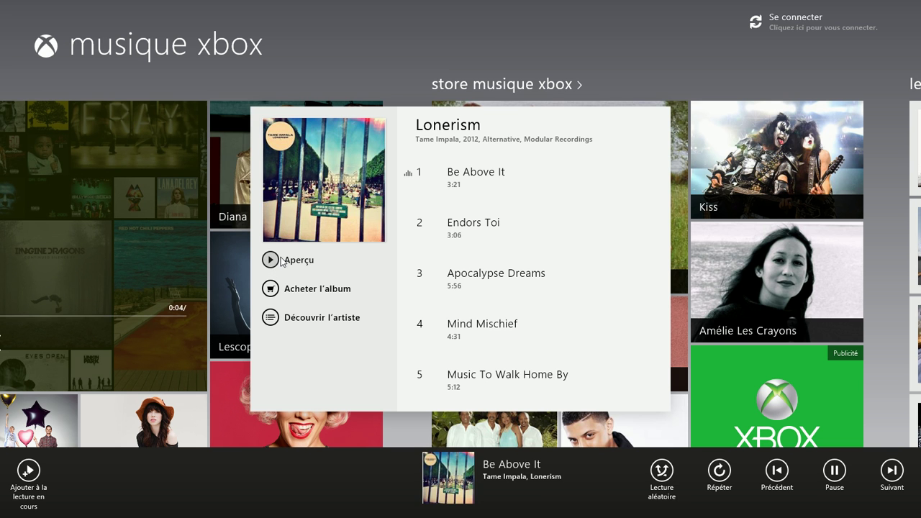
left_click(850, 469)
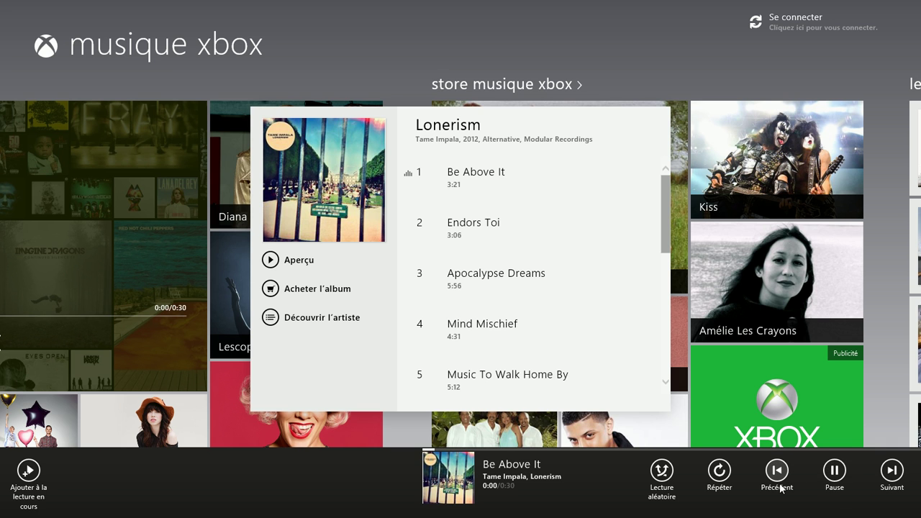
left_click(834, 470)
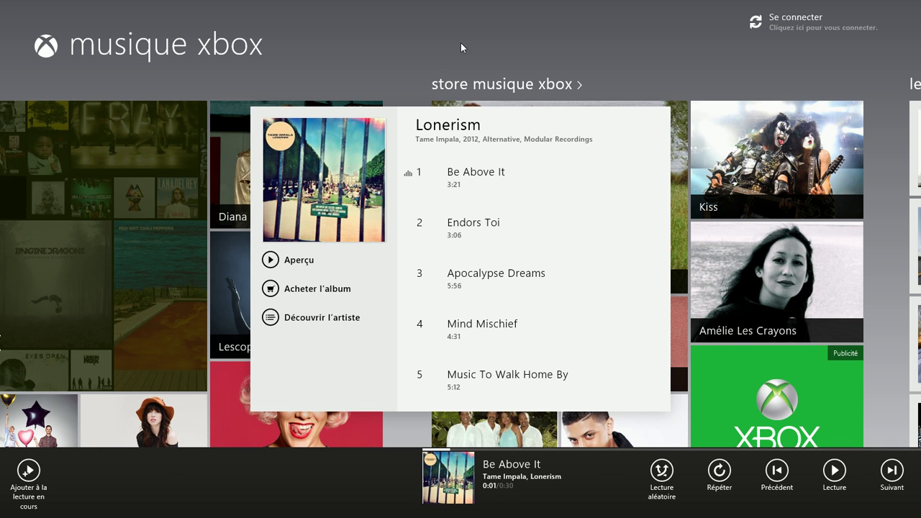
left_click(351, 51)
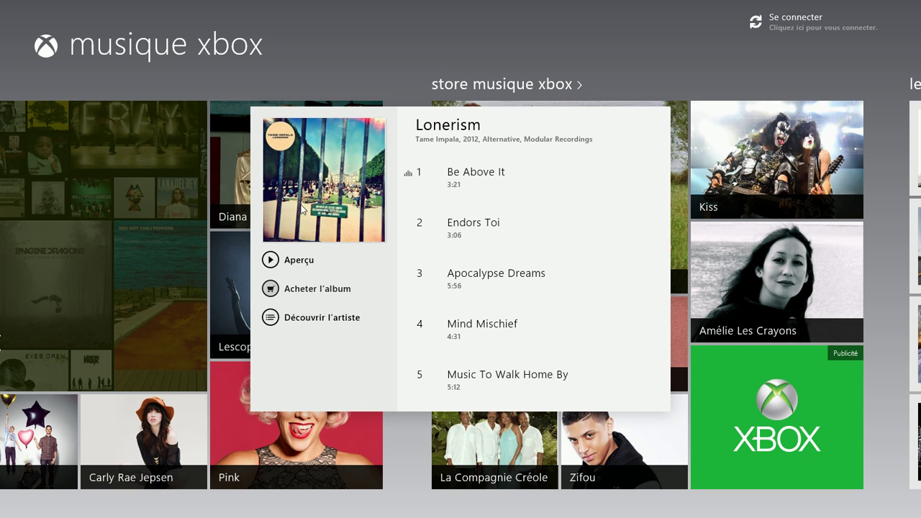
left_click(329, 50)
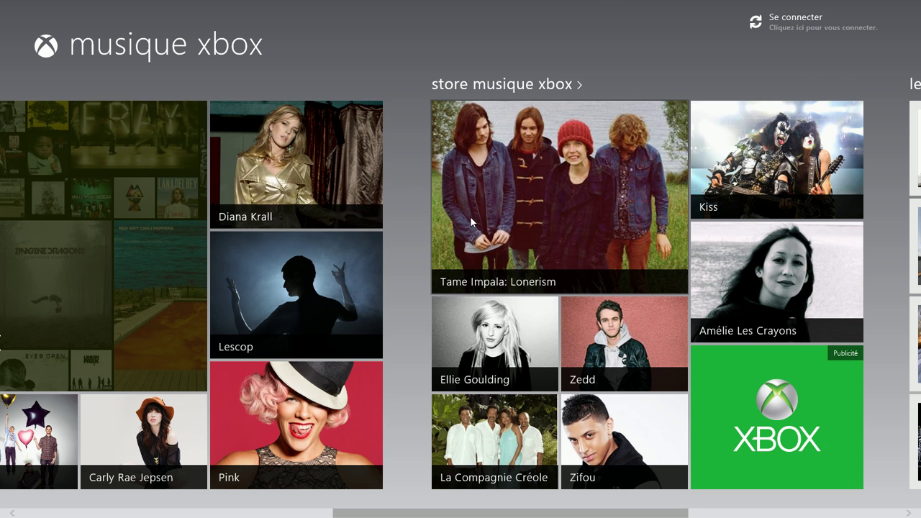
Step: Play all the music in the ma musique collection and skip forward through several tracks
scroll(470, 216, "down", 5)
scroll(471, 219, "up", 10)
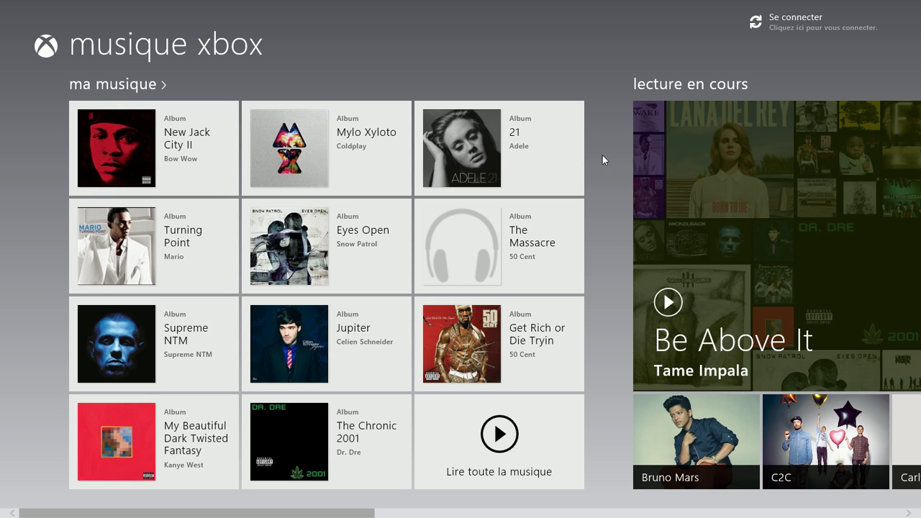
left_click(508, 444)
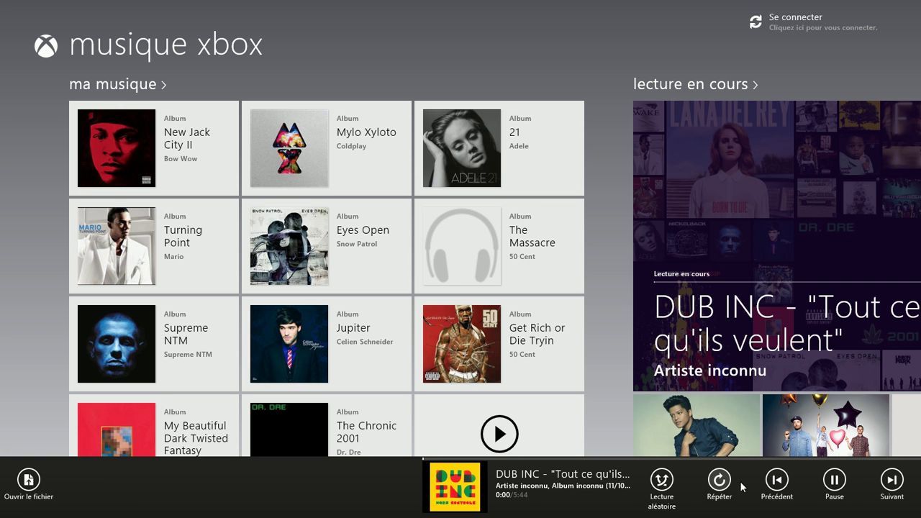
left_click(891, 480)
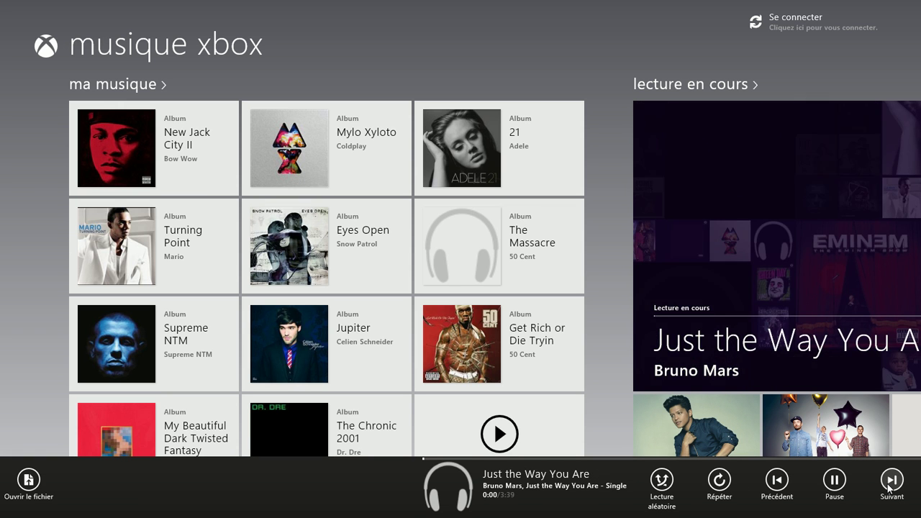
left_click(890, 488)
left_click(890, 489)
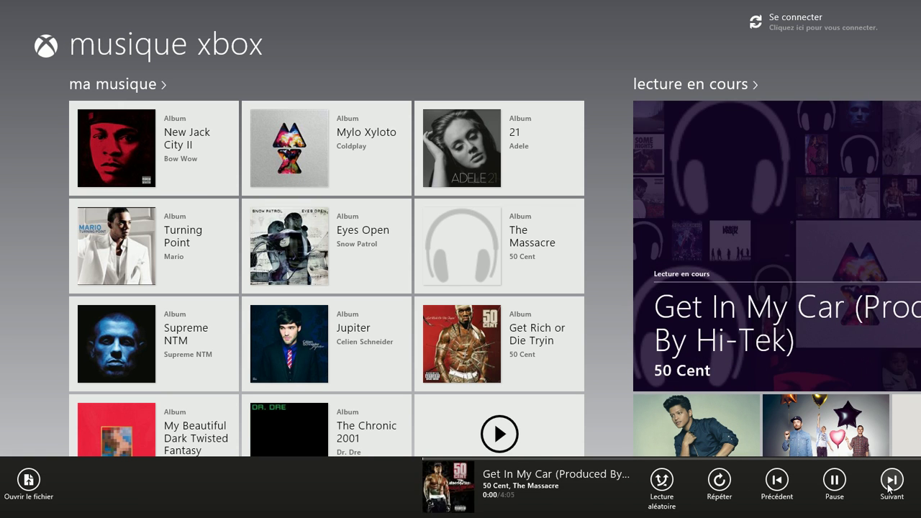
left_click(889, 489)
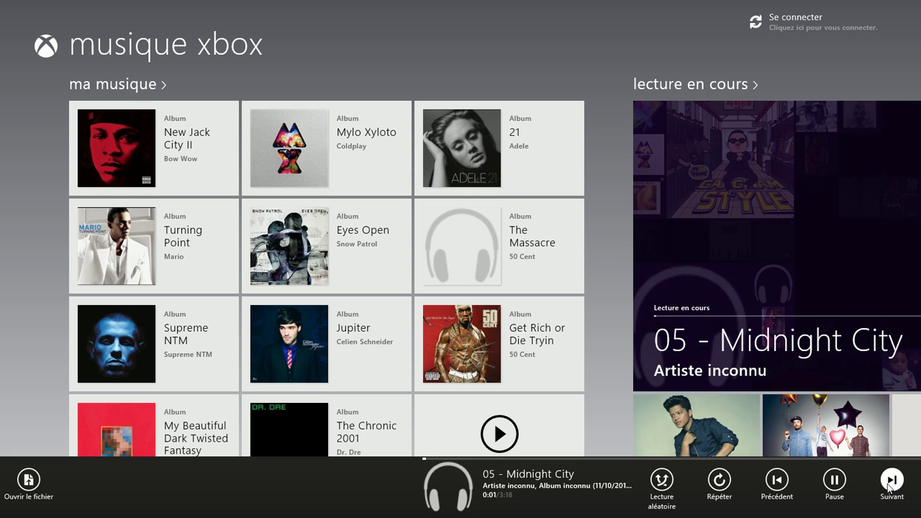
left_click(890, 489)
left_click(889, 489)
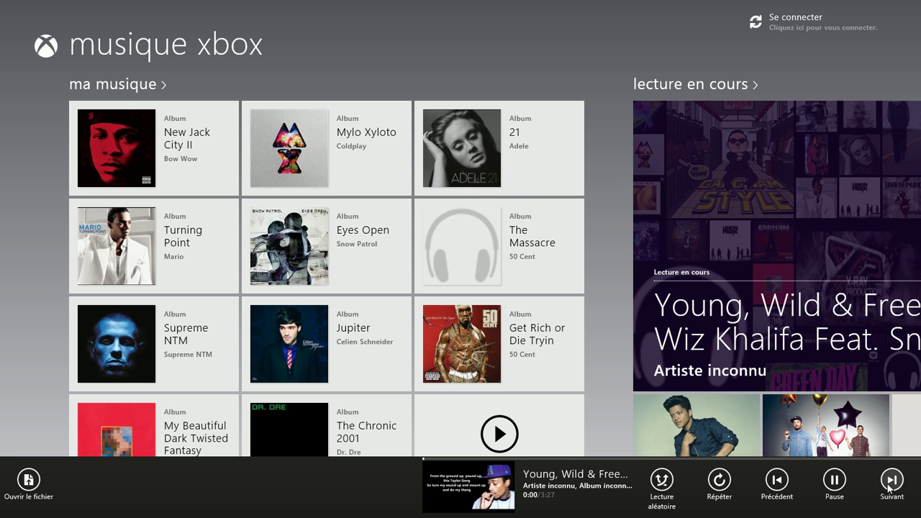
left_click(889, 489)
left_click(889, 488)
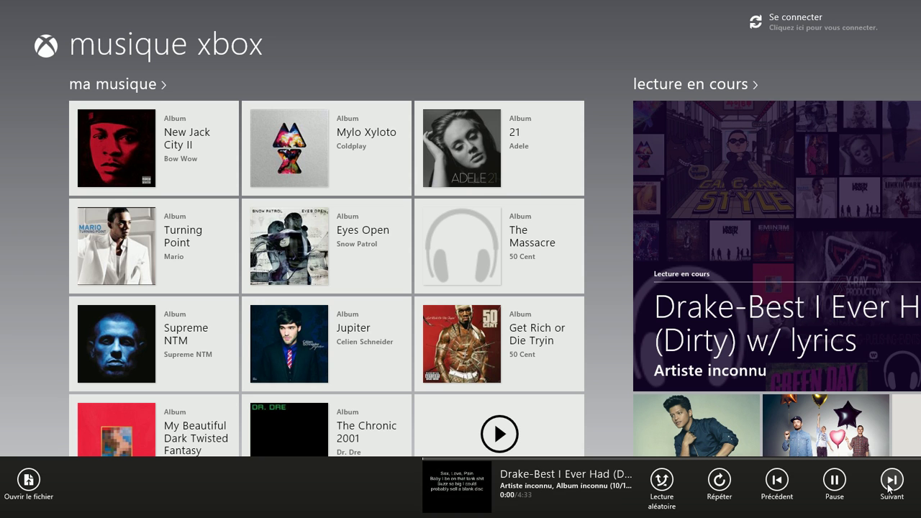
Step: Skip to the next track in Musique, pause playback and return to the Start screen
left_click(889, 489)
left_click(833, 481)
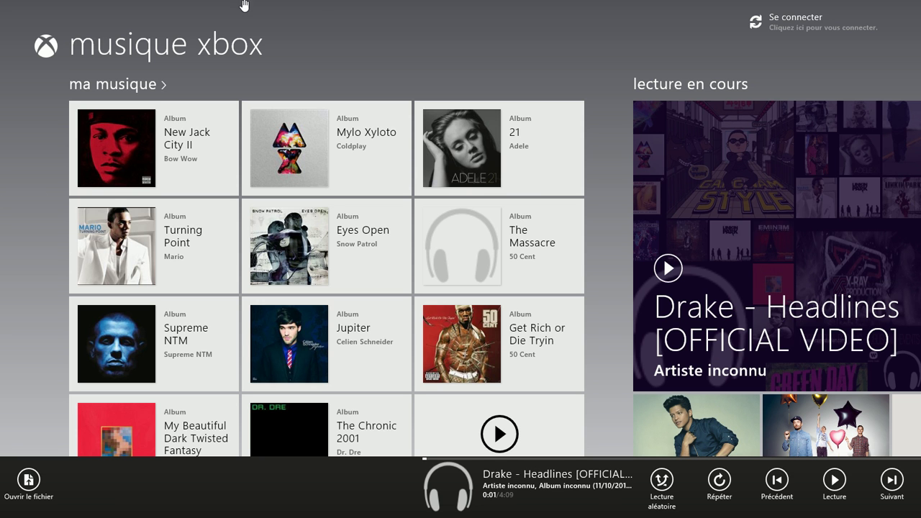
key("super")
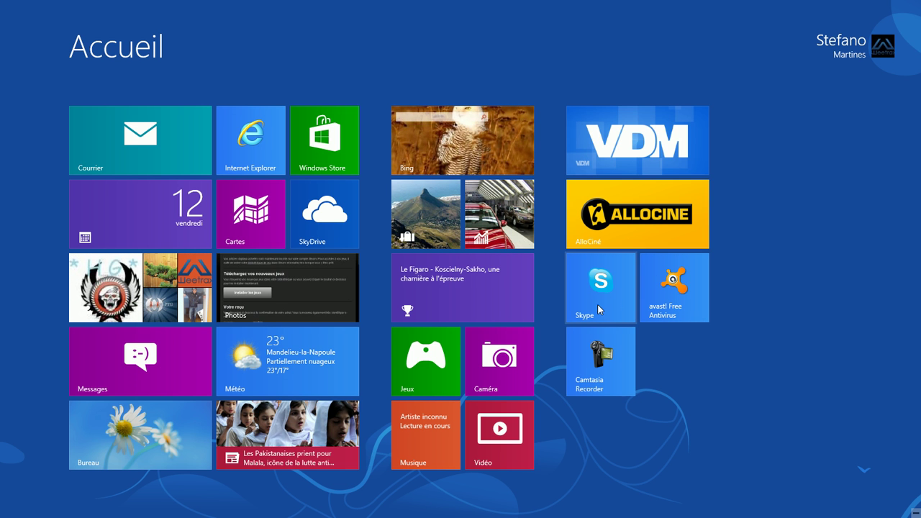
Step: Switch between the Start screen and the desktop, and close the Skype window open on the desktop
left_click_drag(620, 281, 669, 319)
mouse_move(919, 517)
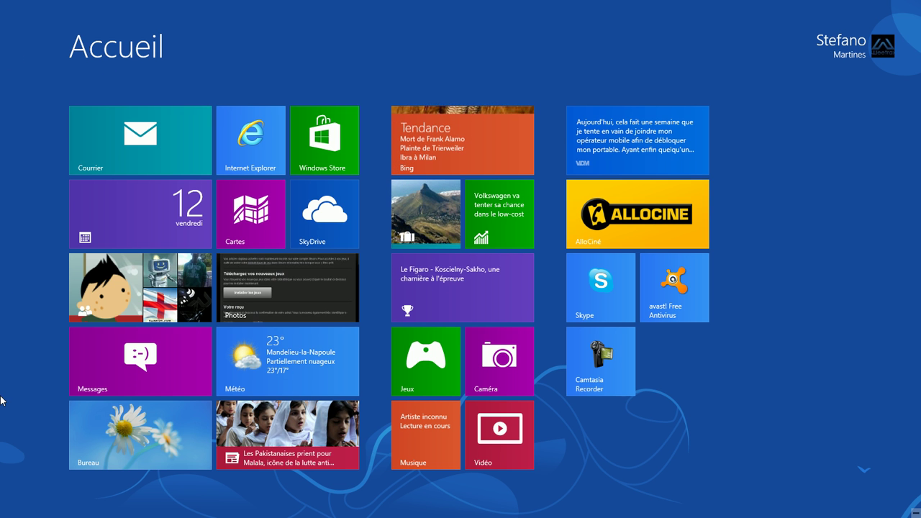
left_click(156, 428)
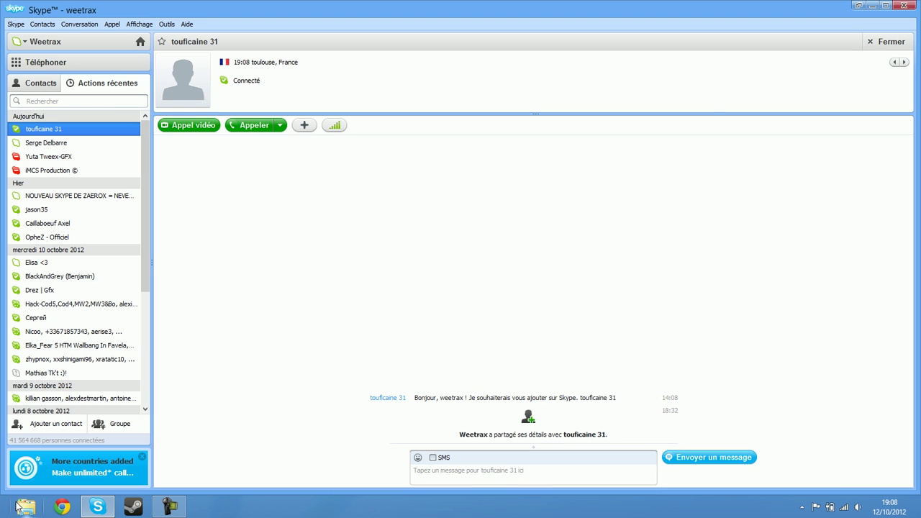
key("super")
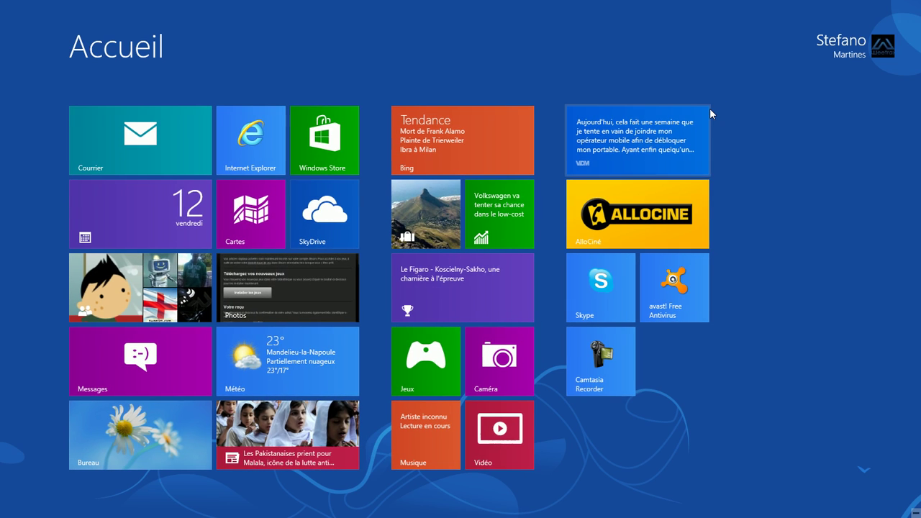
key("super")
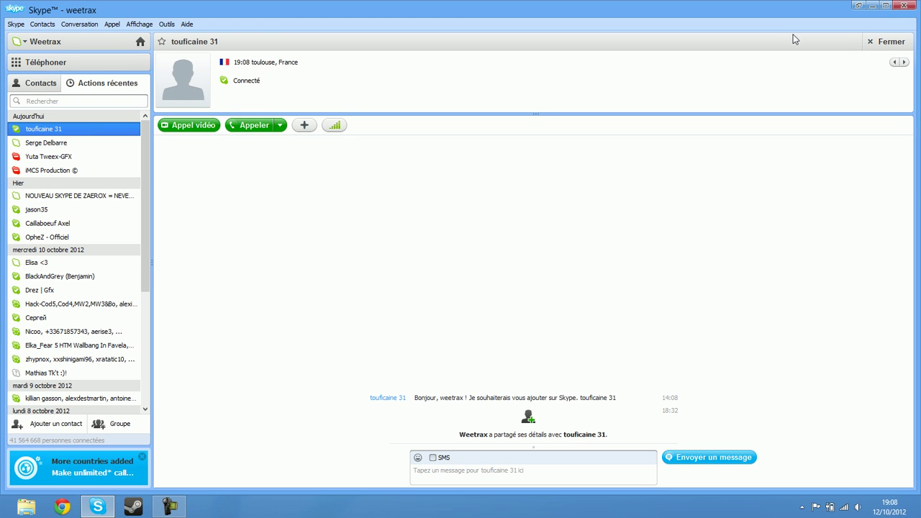
left_click(902, 7)
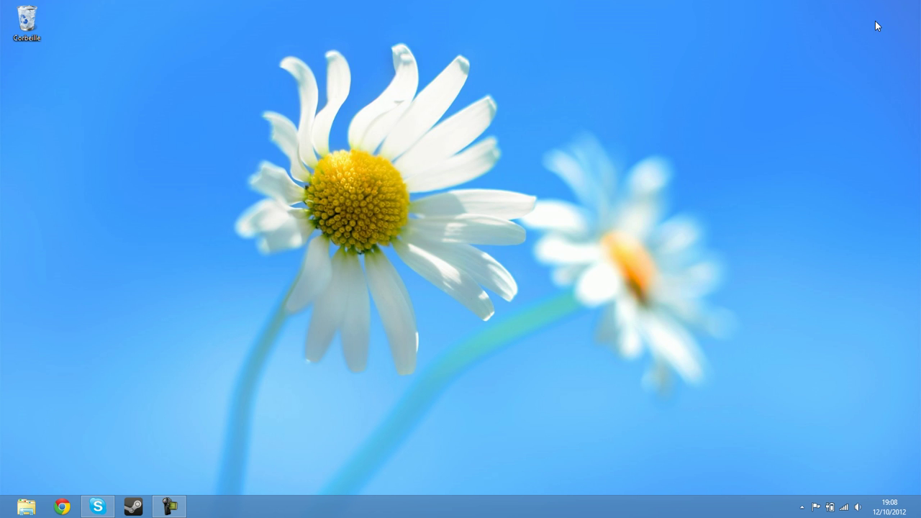
Step: Open the Arrêt de Windows dialog from the desktop, review its available actions and cancel it
key("alt+F4")
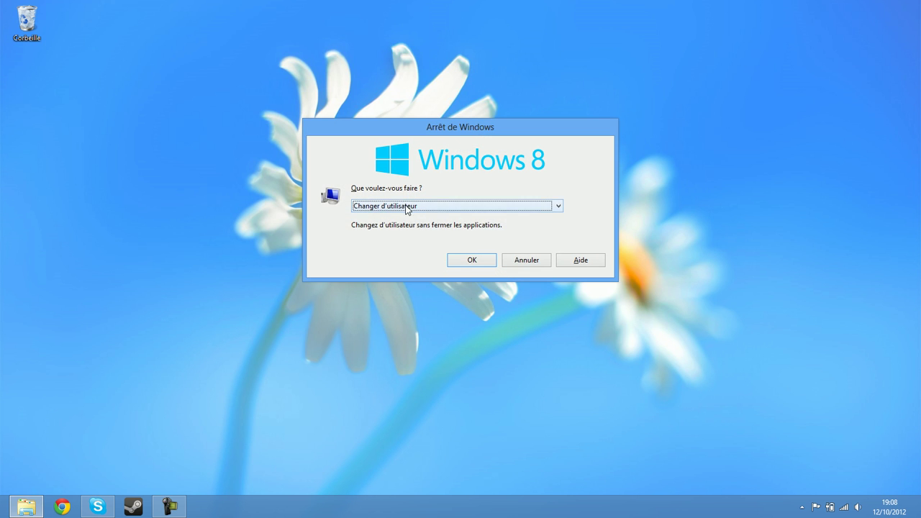
left_click(407, 206)
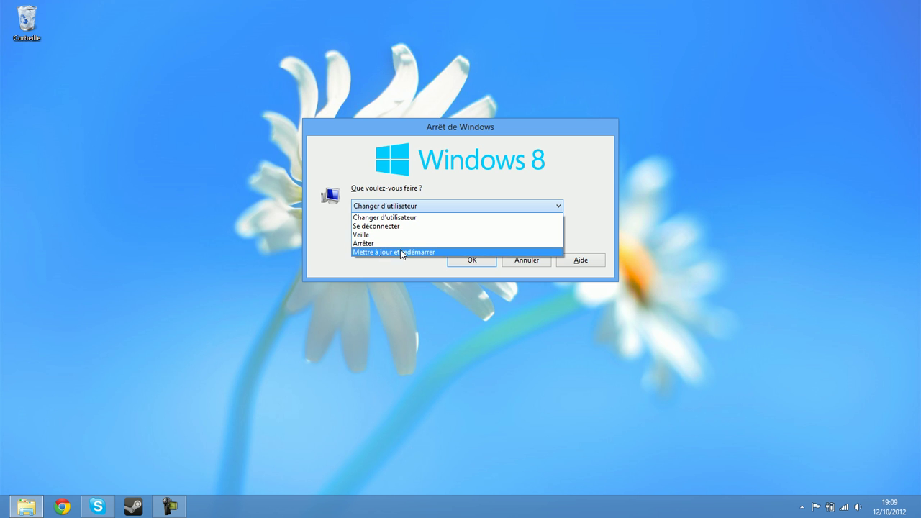
left_click(370, 209)
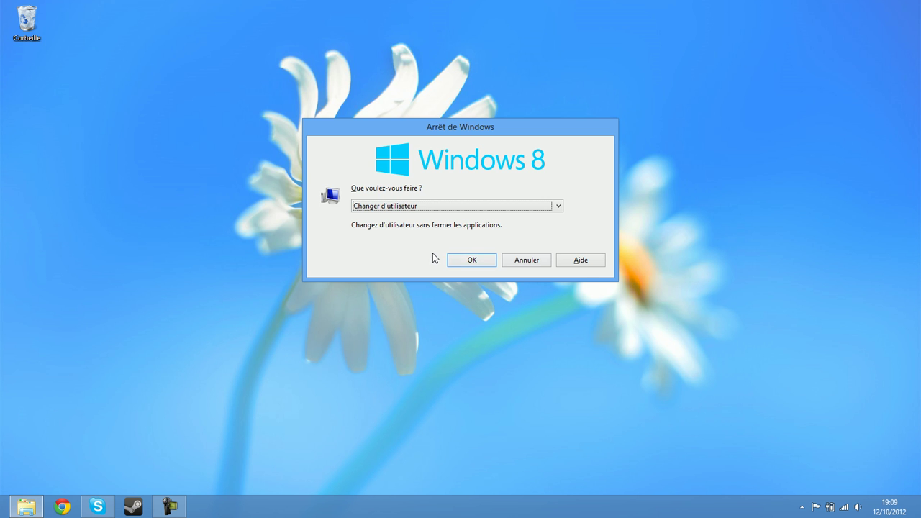
left_click(512, 261)
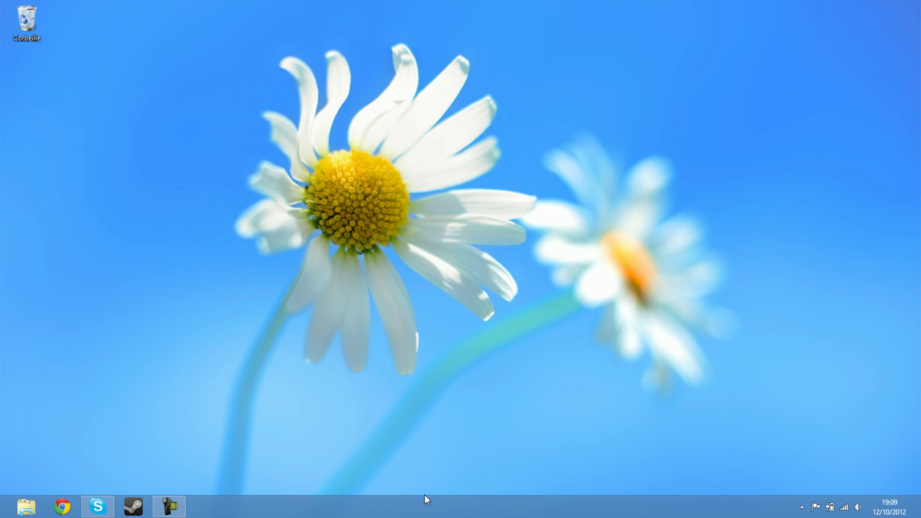
Step: View the hidden notification icons on the desktop, and briefly show and minimise the Skype window
left_click(803, 507)
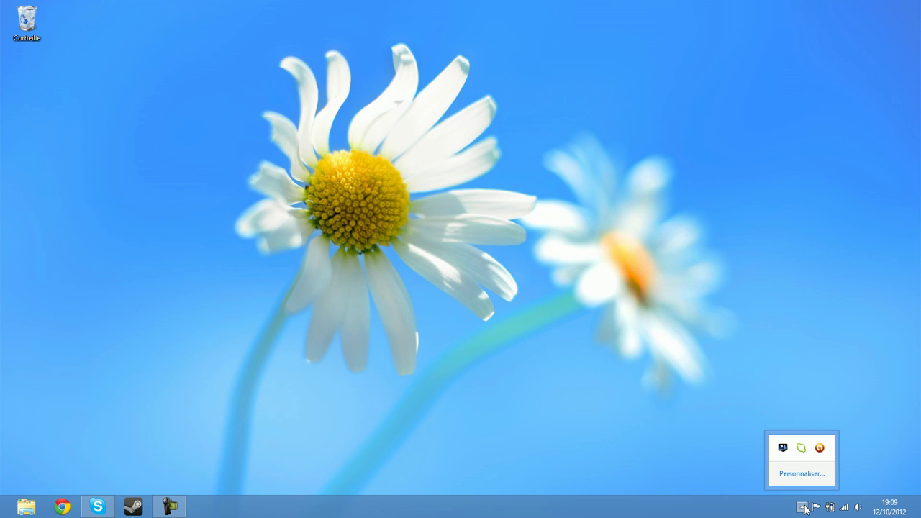
left_click(803, 508)
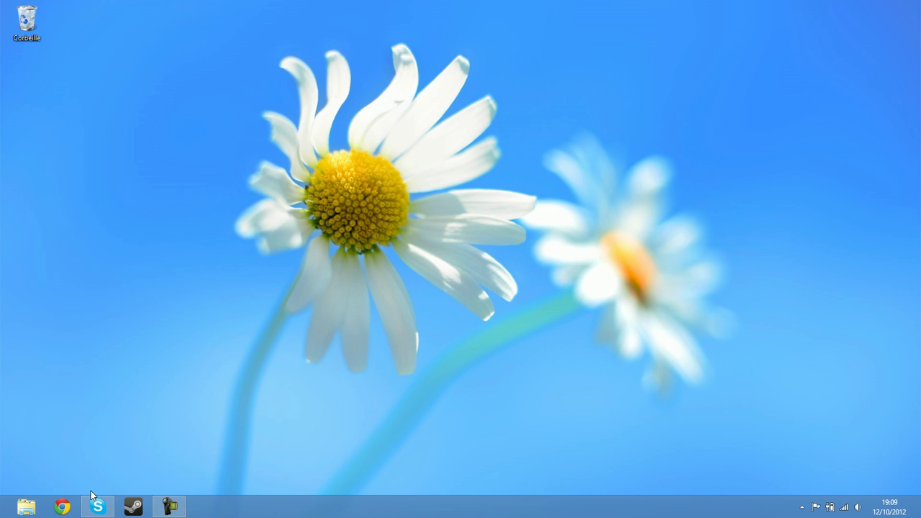
mouse_move(9, 475)
left_mouse_down()
mouse_move(911, 13)
mouse_move(216, 393)
mouse_move(107, 465)
mouse_move(16, 487)
left_mouse_up()
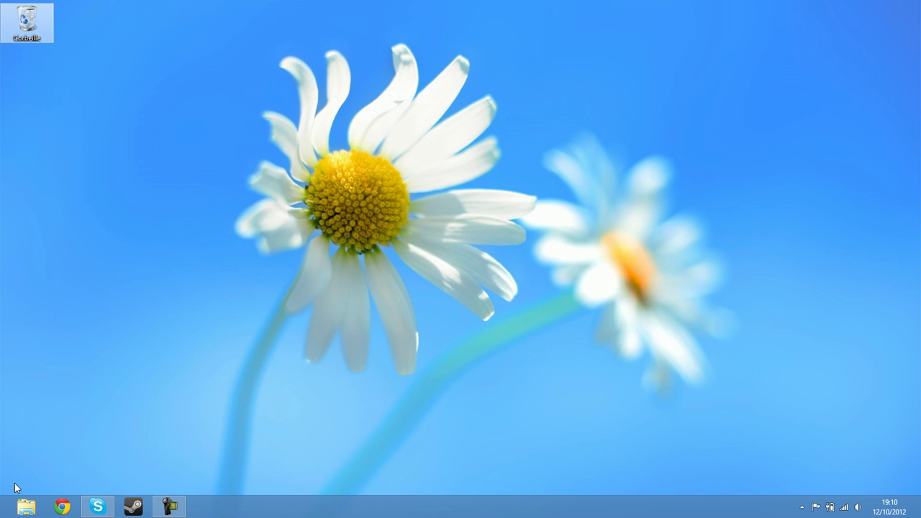
left_click(99, 505)
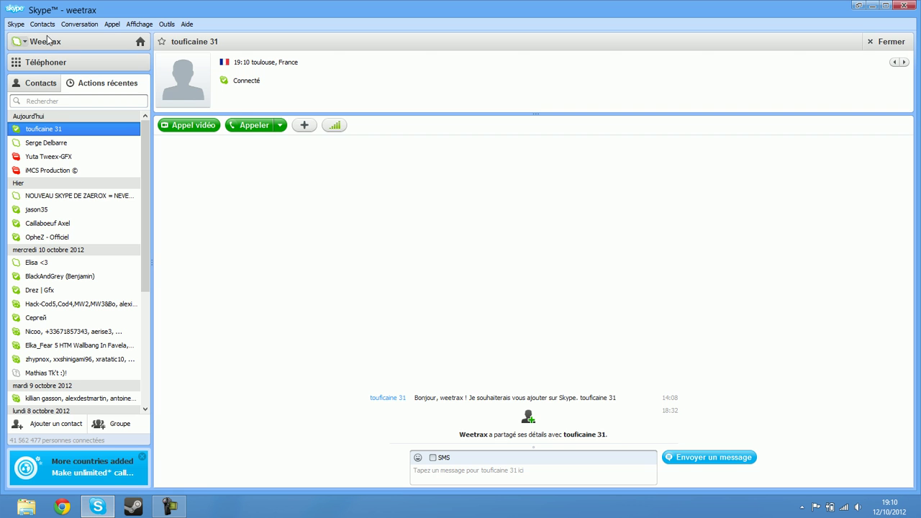
left_click(108, 511)
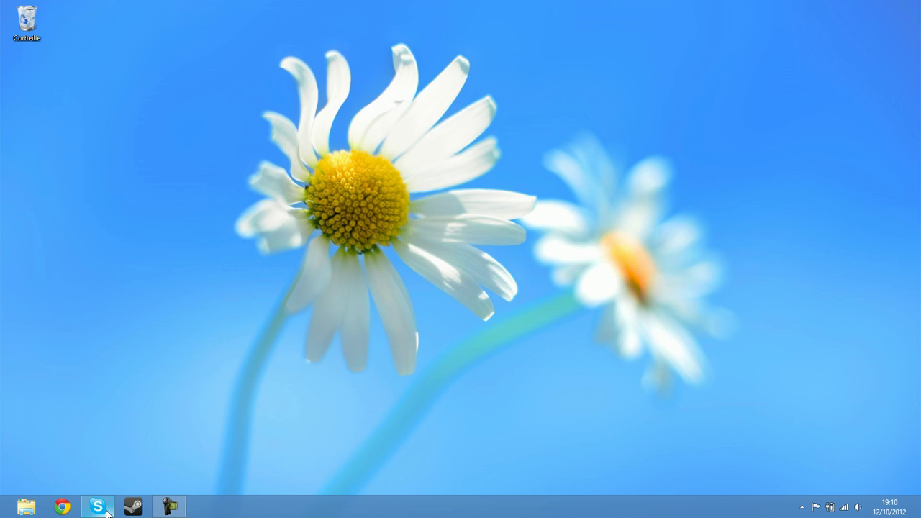